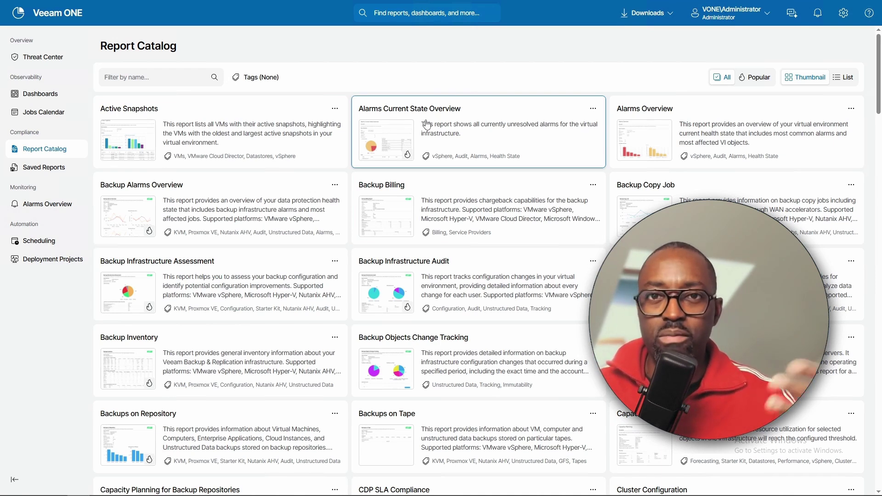
Step: Filter the report catalog to show only reports with the Tracking tag
{"action": "left_click", "coordinate": [151, 77]}
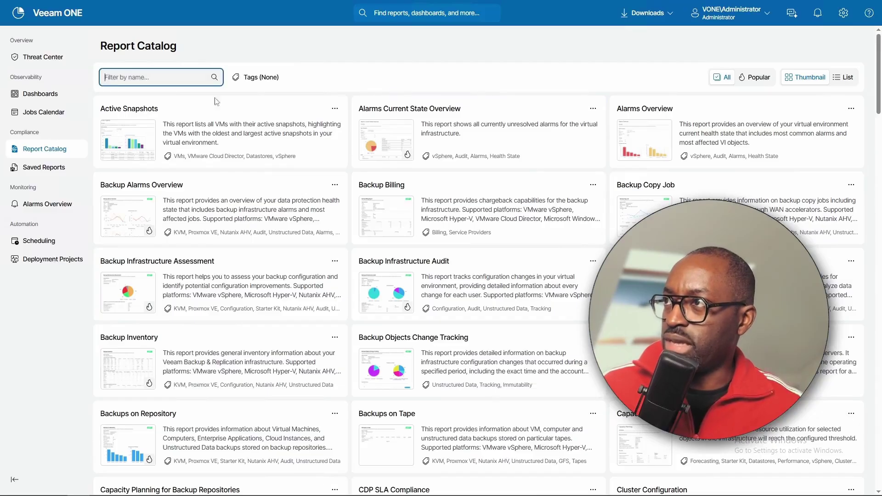
{"action": "left_click", "coordinate": [258, 79]}
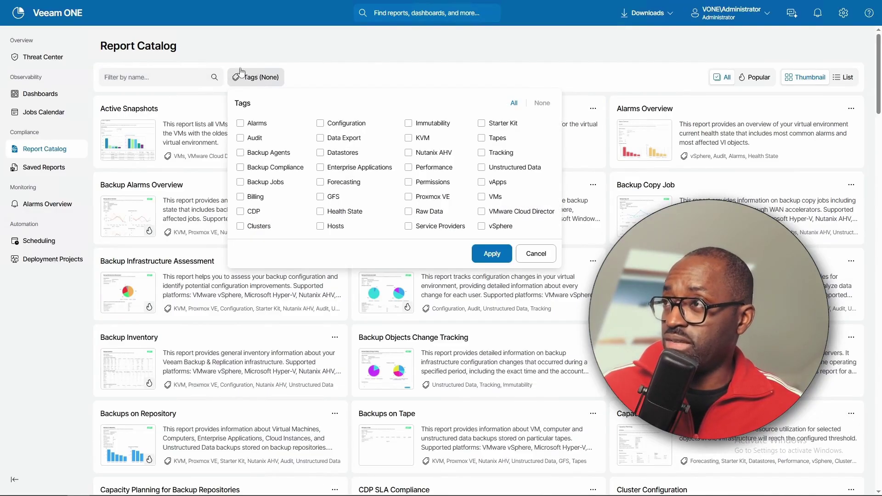
{"action": "left_click", "coordinate": [270, 79]}
{"action": "left_click", "coordinate": [270, 79]}
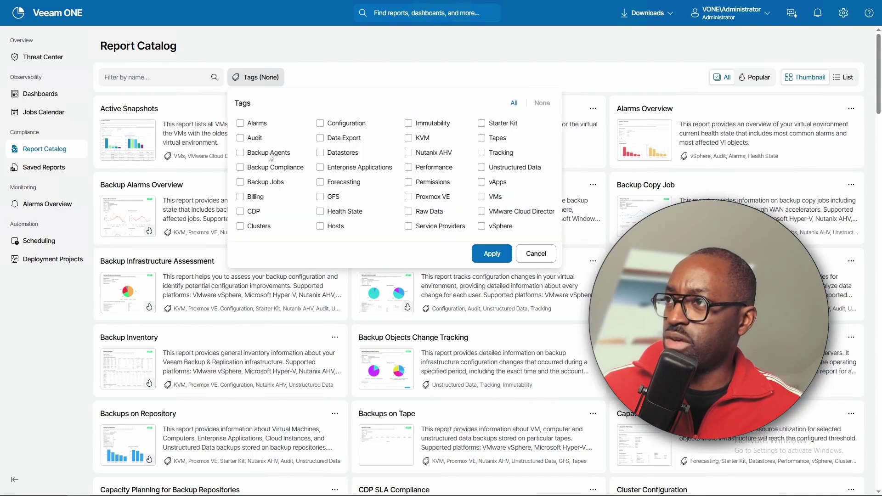
{"action": "left_click", "coordinate": [482, 152]}
{"action": "left_click", "coordinate": [489, 258]}
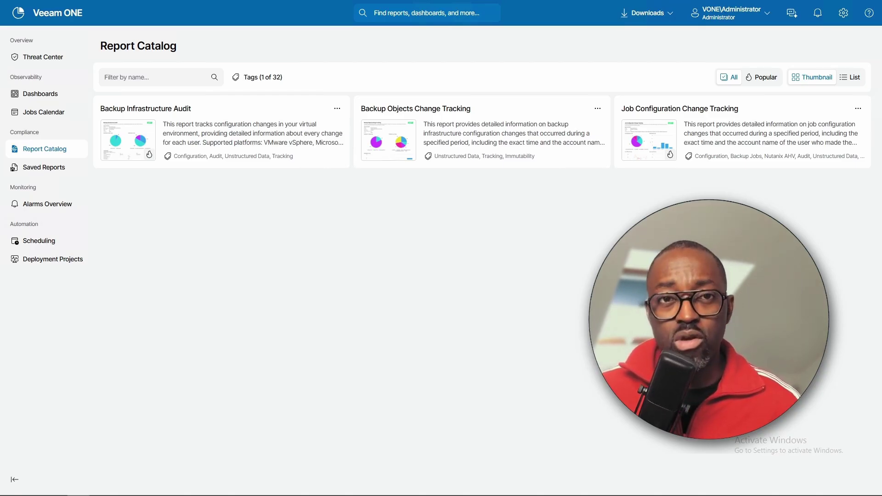
Step: Remove the Tracking tag filter from the report catalog
{"action": "left_click", "coordinate": [259, 77]}
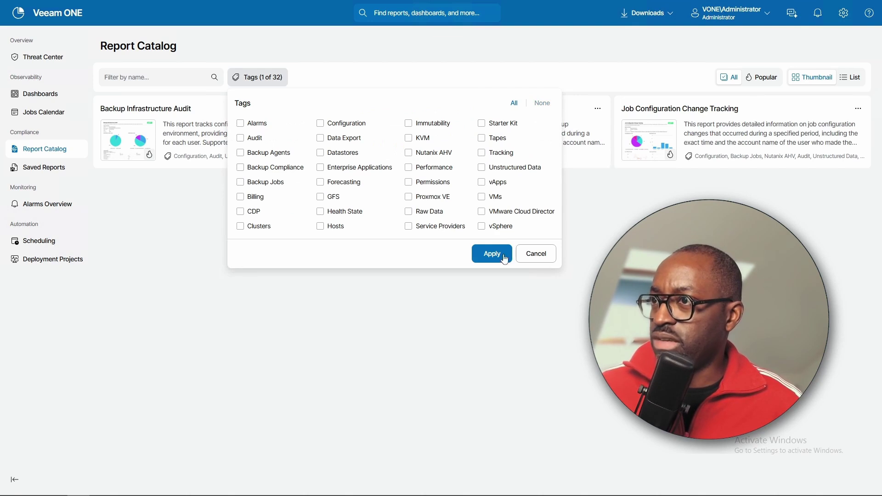
{"action": "left_click", "coordinate": [535, 253]}
{"action": "left_click", "coordinate": [259, 78]}
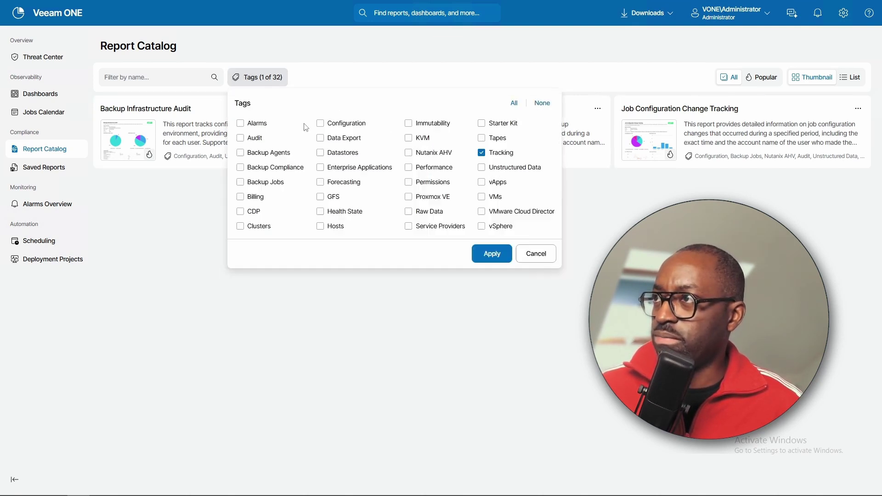
{"action": "left_click", "coordinate": [482, 153]}
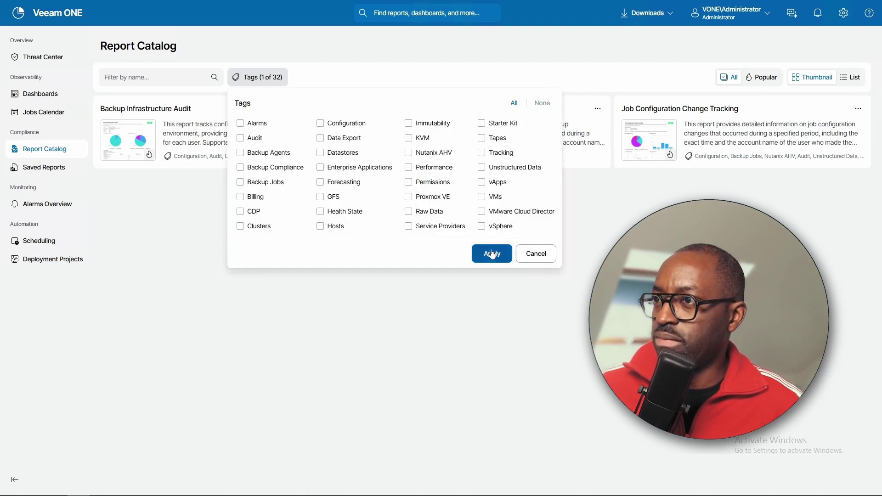
{"action": "left_click", "coordinate": [488, 254]}
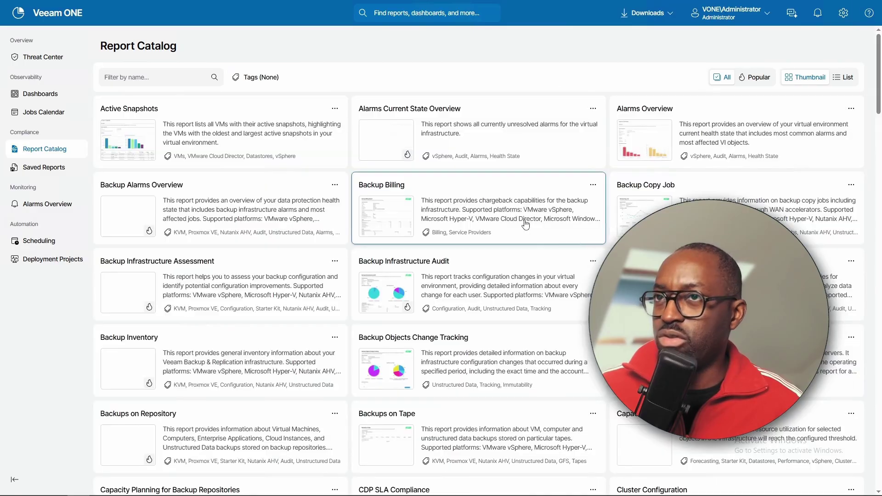
Step: Show only the popular reports in list layout and look through them
{"action": "left_click", "coordinate": [756, 78]}
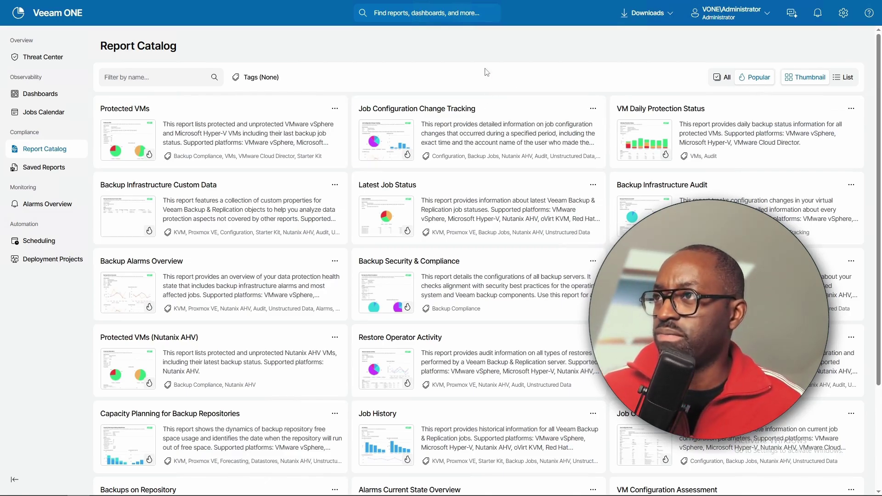
{"action": "left_click", "coordinate": [843, 77]}
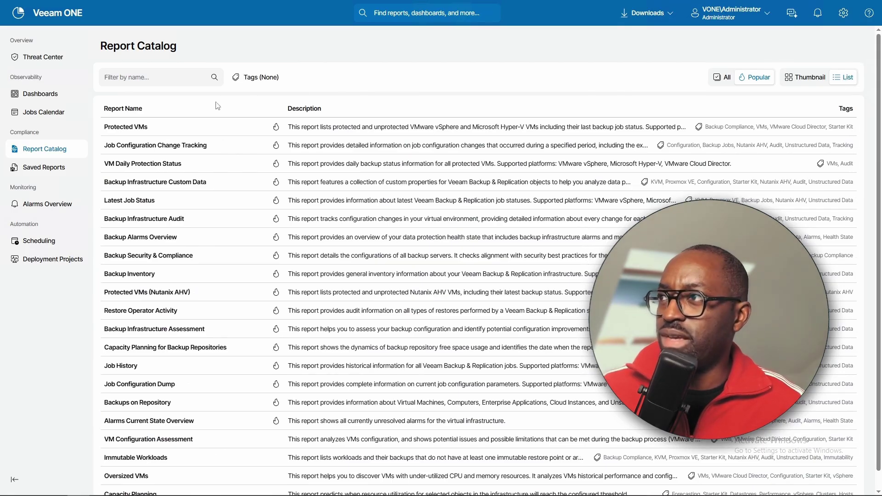
{"action": "scroll", "coordinate": [253, 251], "scroll_direction": "down", "scroll_amount": 1}
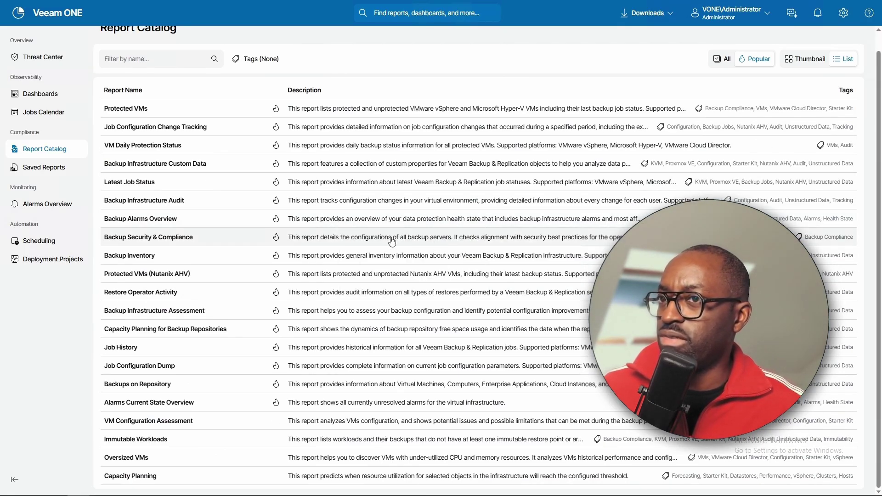
{"action": "scroll", "coordinate": [561, 244], "scroll_direction": "up", "scroll_amount": 1}
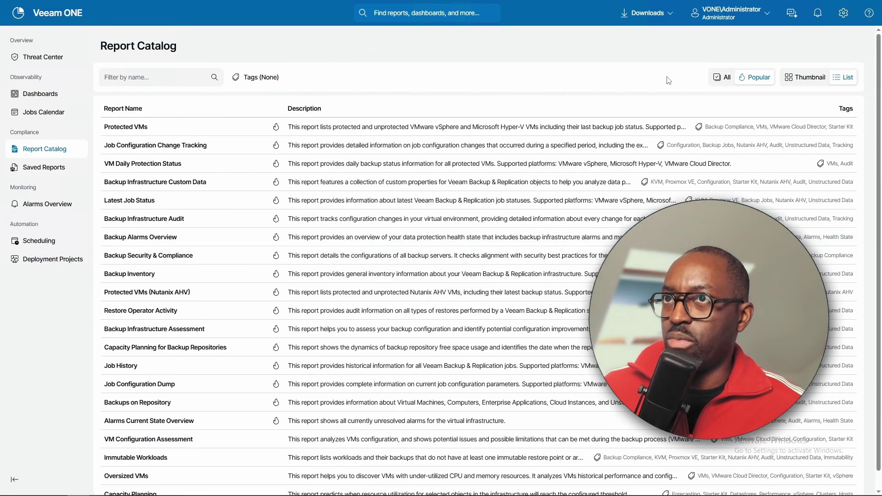
Step: Extend the list to all reports in the catalog and browse through their names and descriptions
{"action": "left_click", "coordinate": [722, 78]}
{"action": "scroll", "coordinate": [478, 275], "scroll_direction": "down", "scroll_amount": 15}
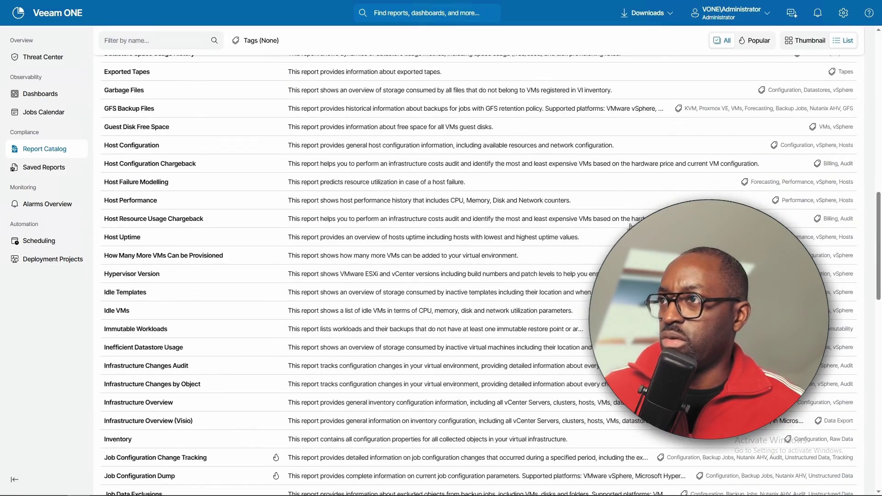
{"action": "scroll", "coordinate": [478, 276], "scroll_direction": "down", "scroll_amount": 4}
{"action": "scroll", "coordinate": [478, 276], "scroll_direction": "up", "scroll_amount": 20}
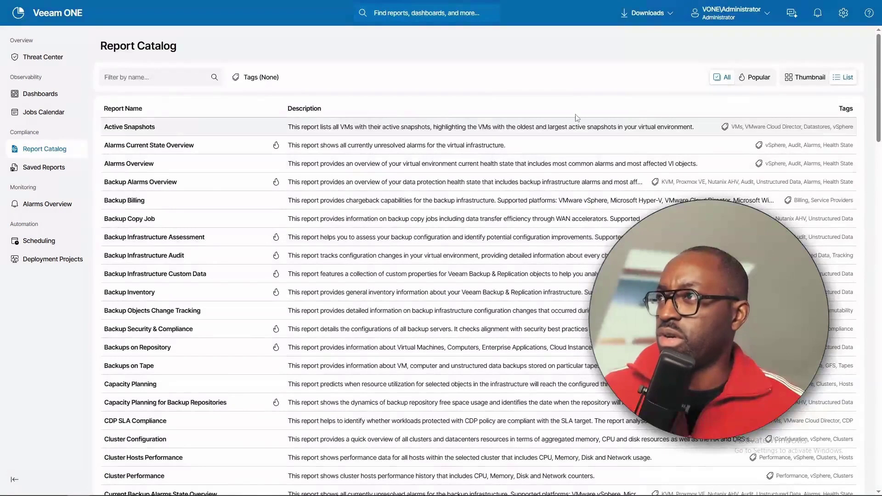
Step: Display only the popular reports as thumbnails and view the preview of the Protected VMs report
{"action": "left_click", "coordinate": [788, 80]}
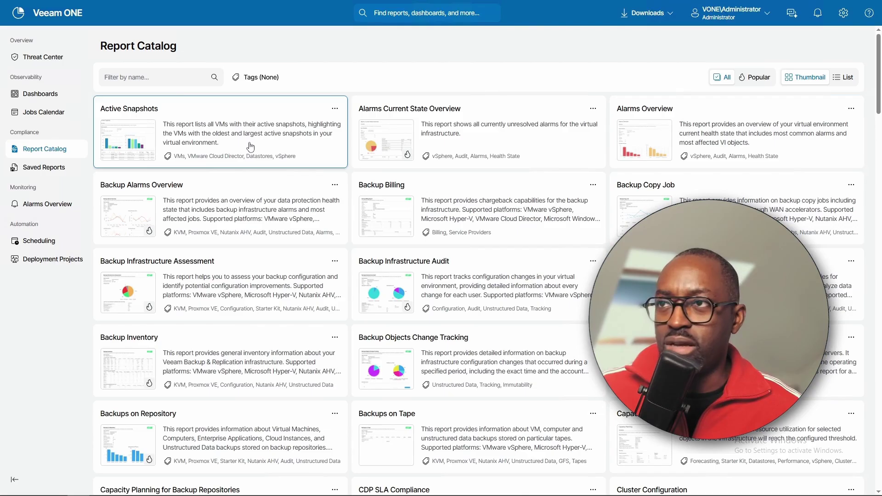
{"action": "left_click", "coordinate": [760, 82]}
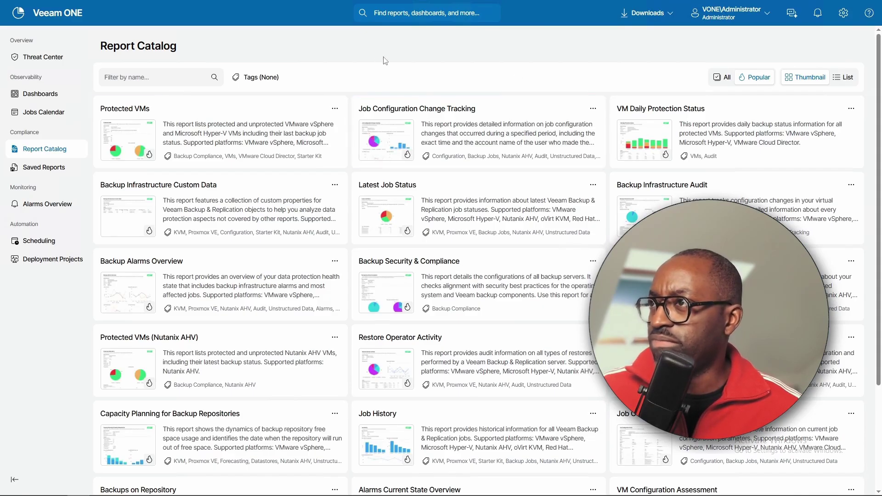
{"action": "left_click", "coordinate": [130, 143]}
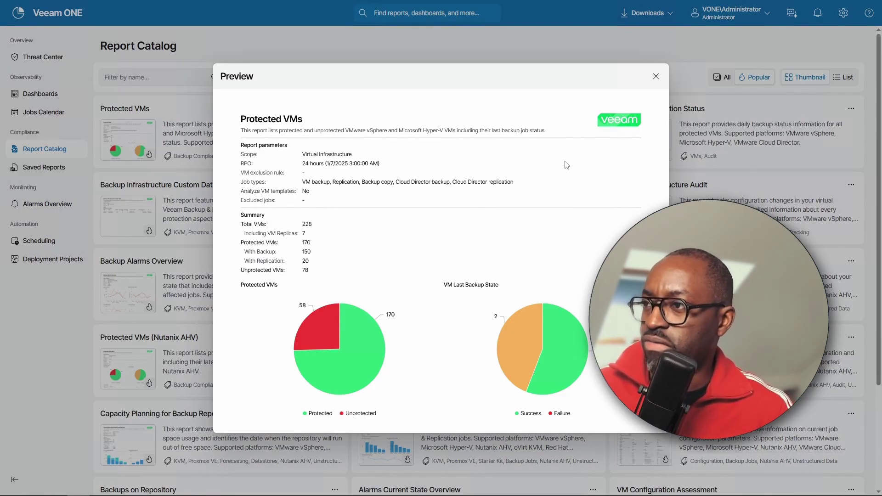
{"action": "left_click", "coordinate": [138, 224]}
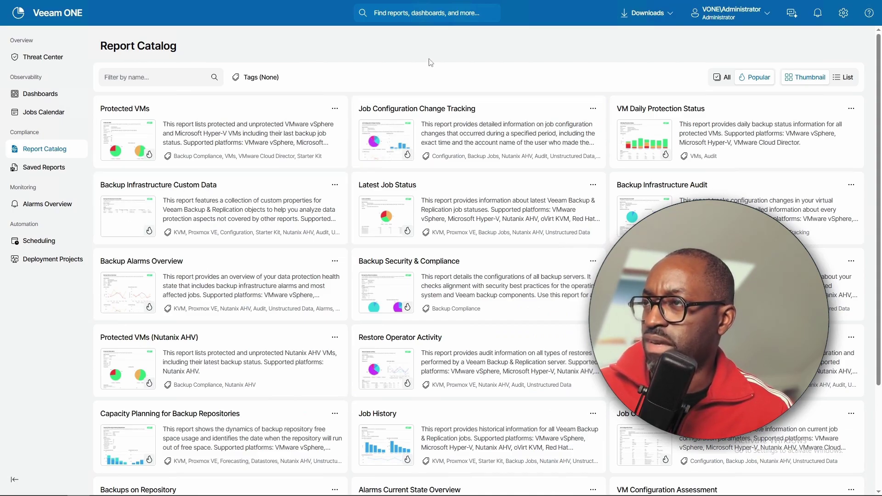
Step: View the previews of the Job Configuration Change Tracking and VM Daily Protection Status reports
{"action": "left_click", "coordinate": [380, 143]}
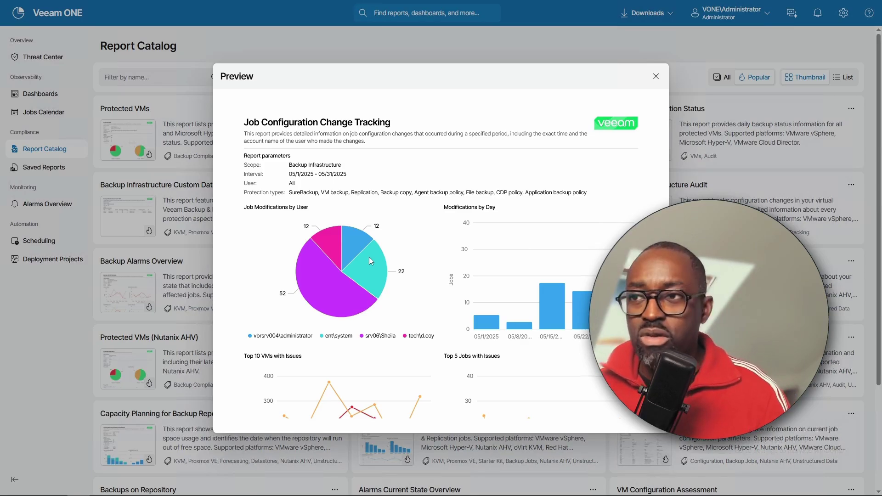
{"action": "left_click", "coordinate": [656, 77]}
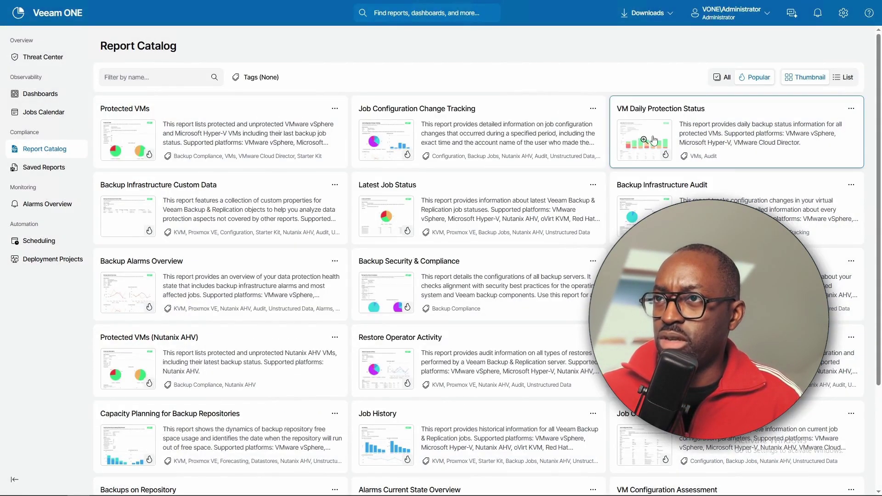
{"action": "left_click", "coordinate": [649, 145]}
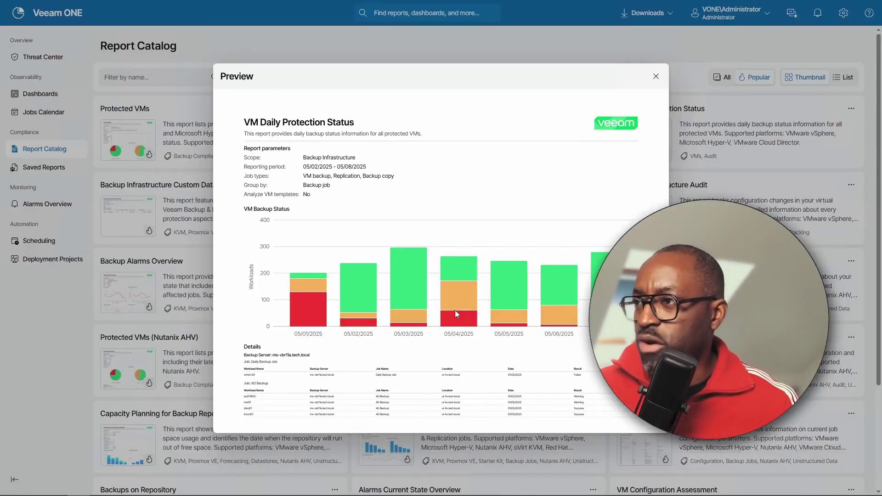
{"action": "key", "text": "Escape"}
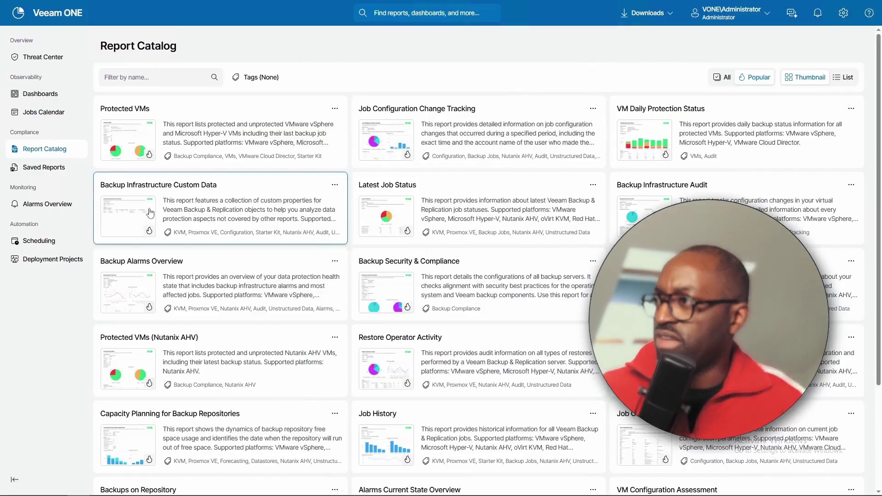
Step: View the previews of the Backup Infrastructure Custom Data and Backup Alarms Overview reports
{"action": "left_click", "coordinate": [128, 217]}
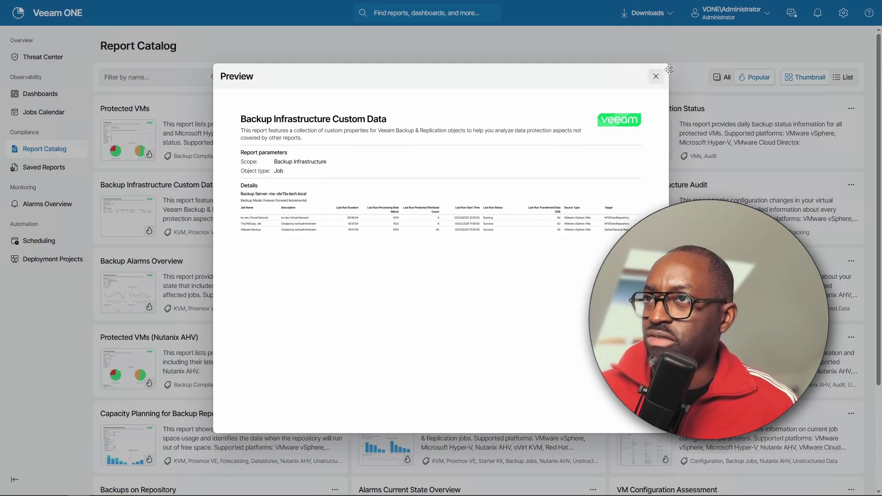
{"action": "left_click", "coordinate": [656, 76]}
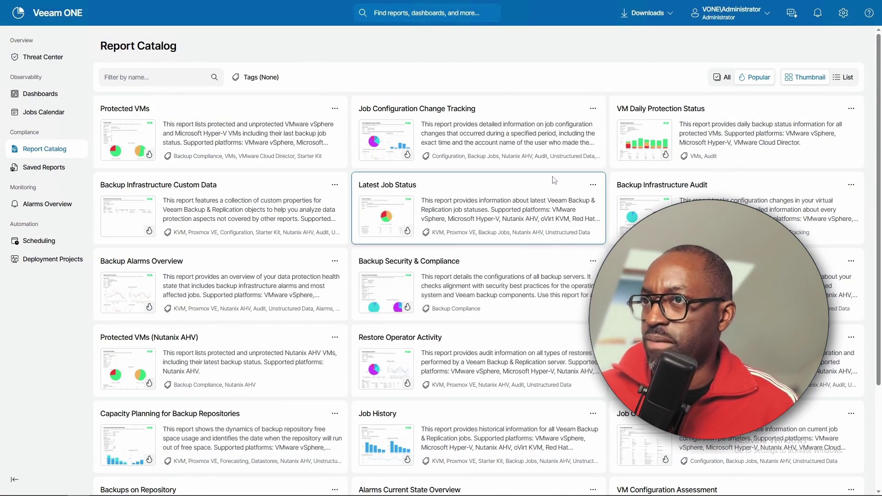
{"action": "left_click", "coordinate": [126, 297]}
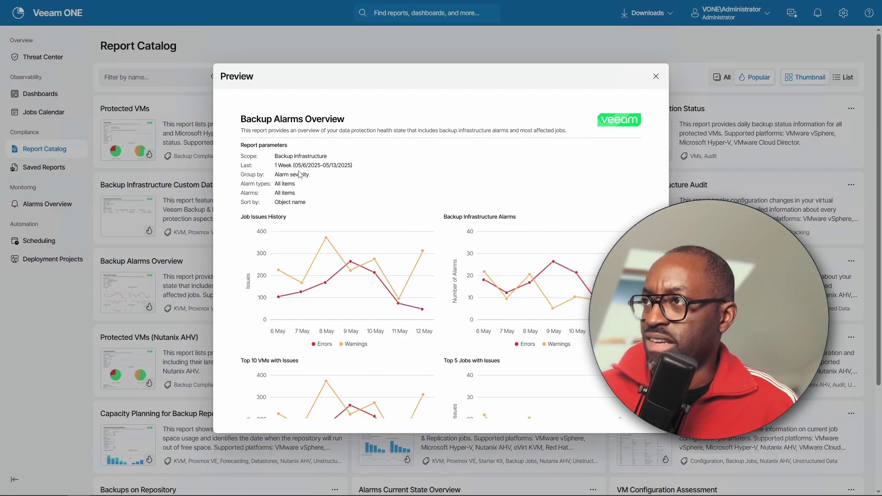
{"action": "left_click", "coordinate": [656, 76]}
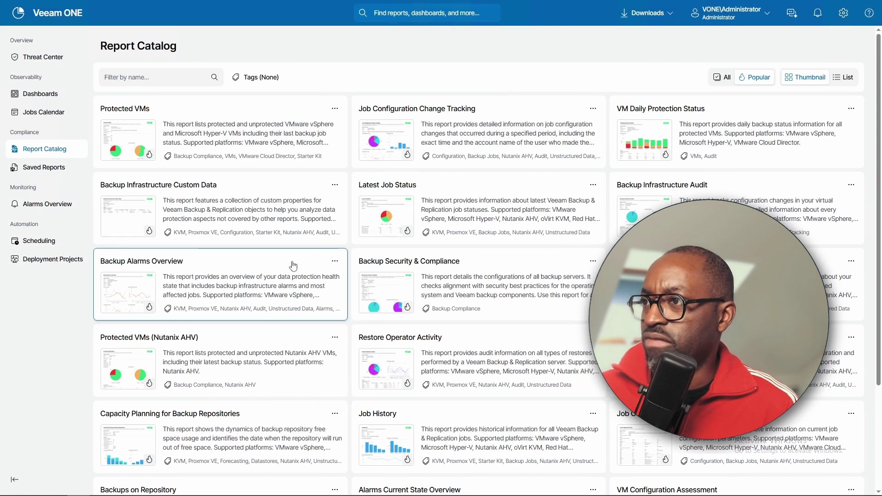
Step: Examine the preview of the Restore Operator Activity report and look over the remaining popular reports
{"action": "left_click", "coordinate": [389, 370]}
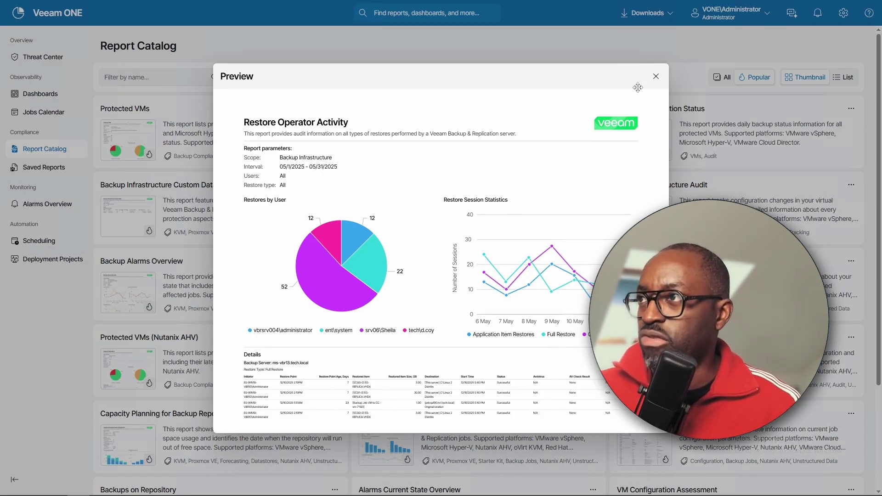
{"action": "left_click", "coordinate": [657, 77]}
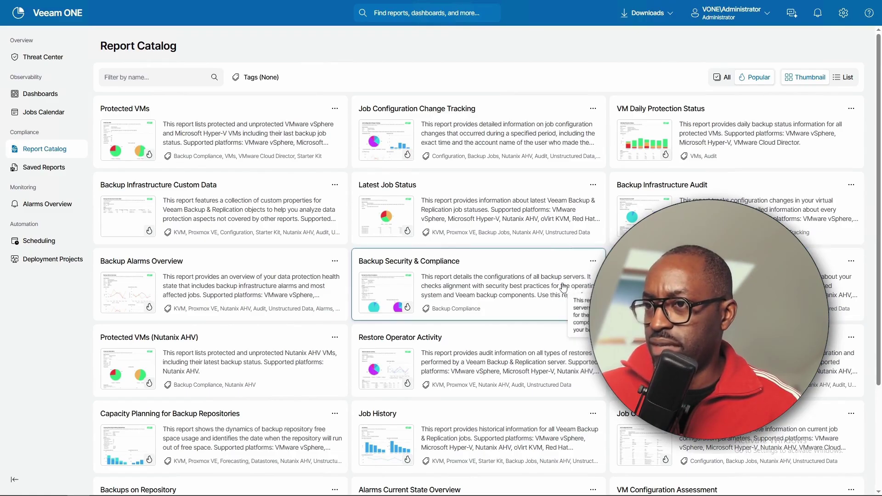
{"action": "scroll", "coordinate": [564, 288], "scroll_direction": "down", "scroll_amount": 3}
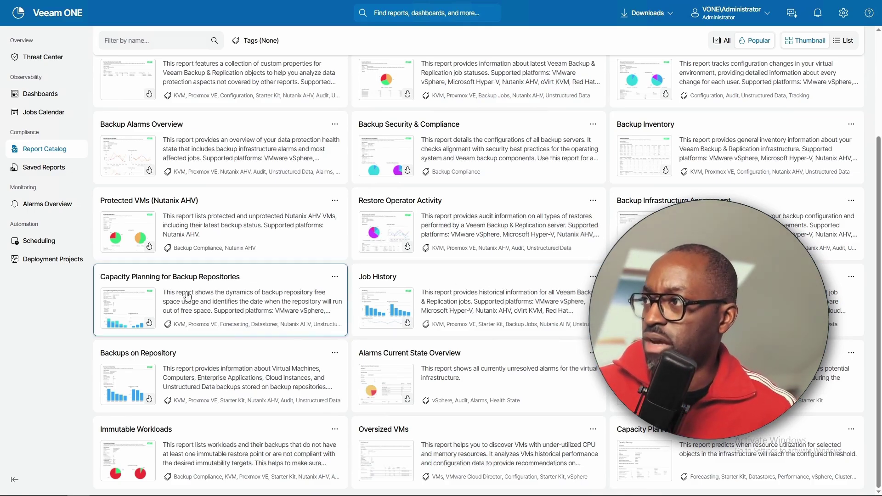
{"action": "left_click", "coordinate": [386, 232]}
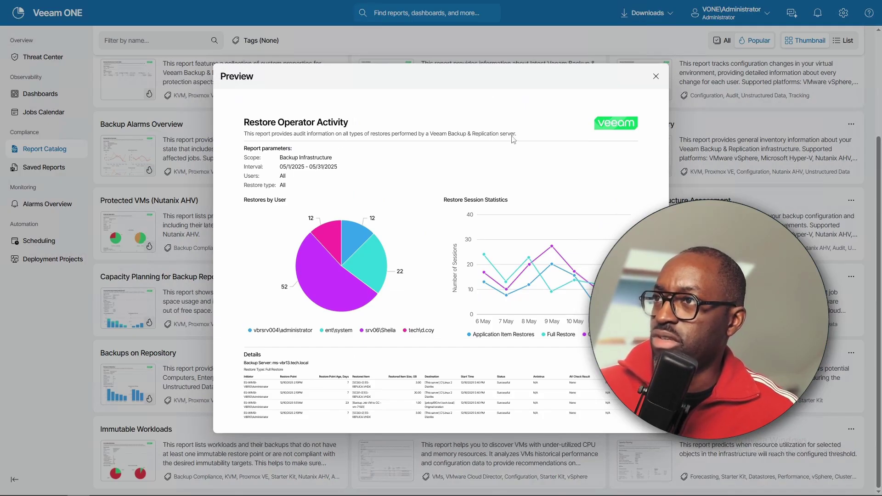
{"action": "left_click", "coordinate": [656, 76]}
{"action": "scroll", "coordinate": [528, 220], "scroll_direction": "up", "scroll_amount": 3}
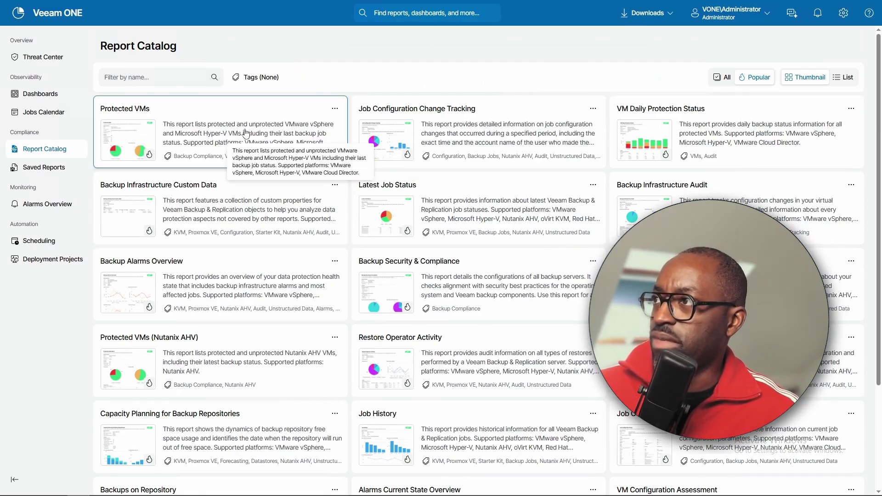
Step: Open the settings of the Protected VMs report, read its description, and close them
{"action": "left_click", "coordinate": [243, 132]}
{"action": "left_click_drag", "start_coordinate": [596, 62], "coordinate": [878, 79]}
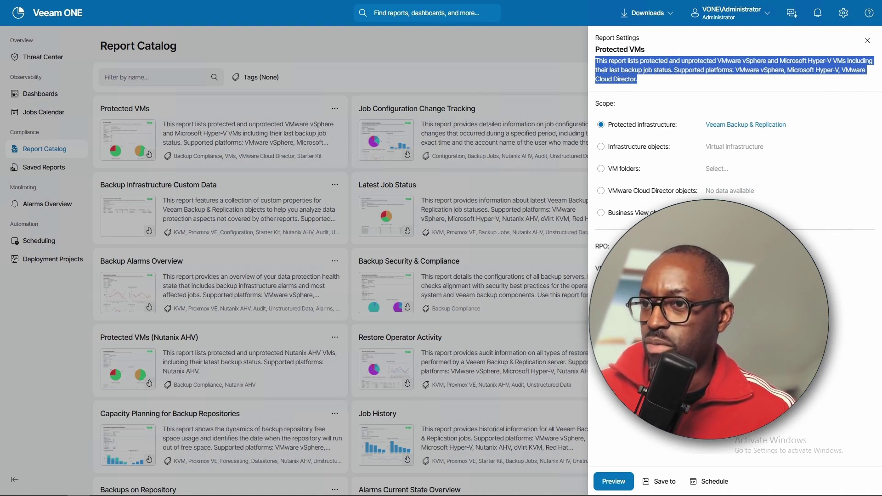
{"action": "left_click", "coordinate": [867, 40]}
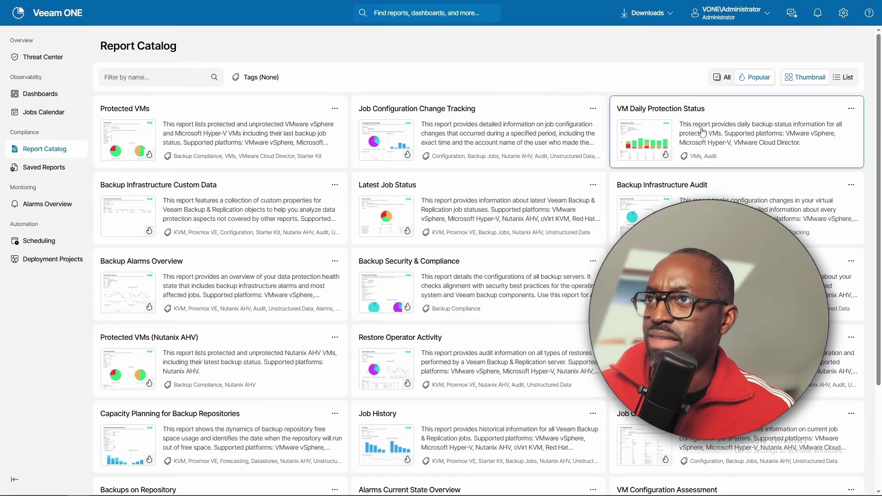
Step: Open the VM Daily Protection Status report's settings and examine the infrastructure objects selectable as its scope, down to the vbr13.demo.lab server
{"action": "left_click", "coordinate": [731, 136]}
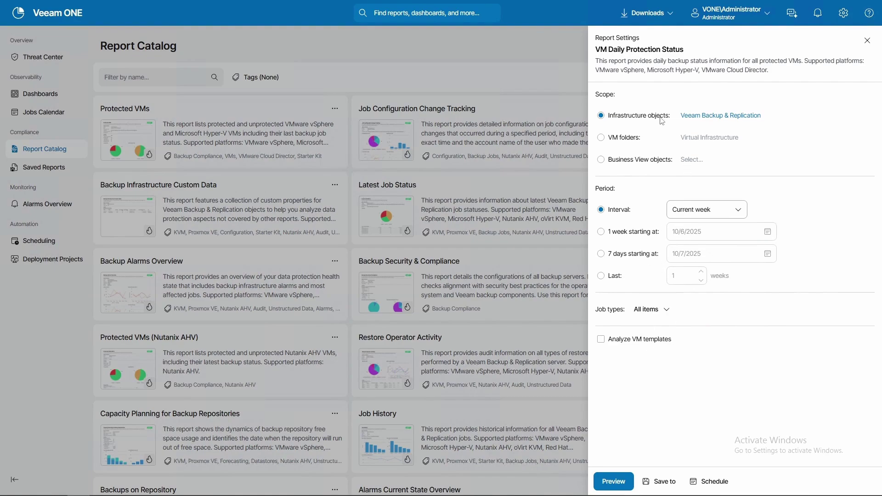
{"action": "left_click", "coordinate": [717, 116]}
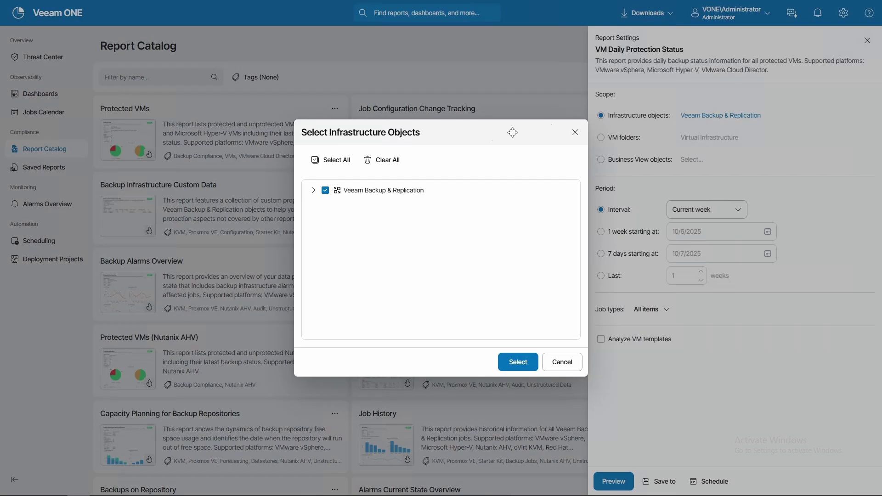
{"action": "left_click", "coordinate": [313, 190]}
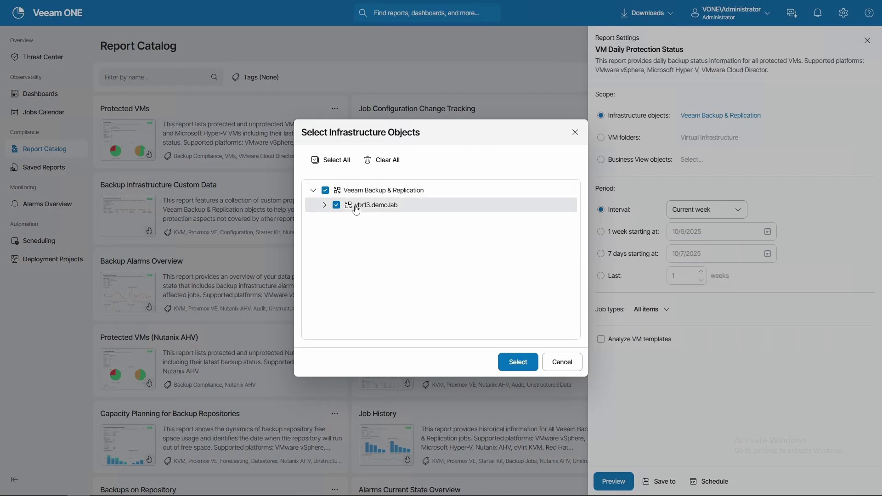
{"action": "left_click", "coordinate": [325, 206]}
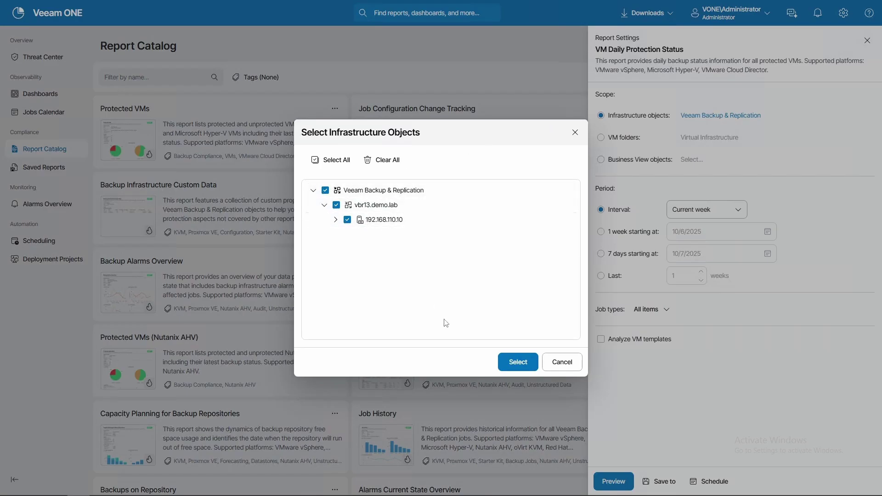
{"action": "left_click", "coordinate": [563, 362]}
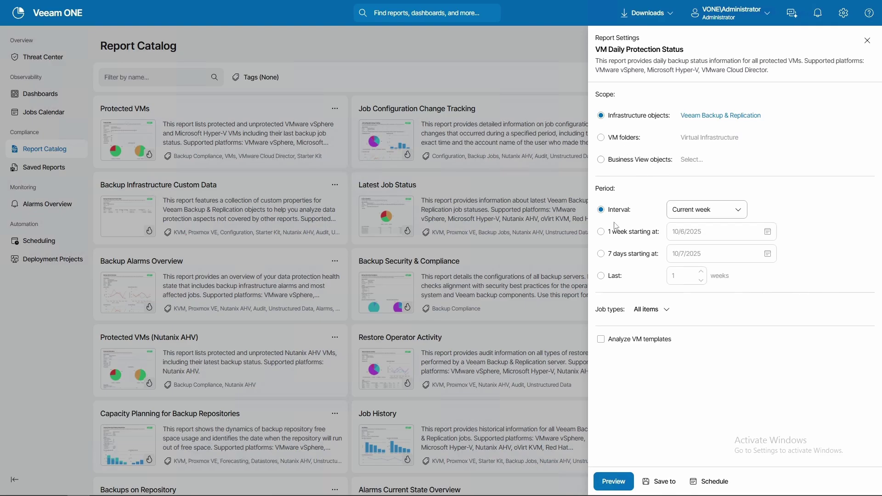
Step: Preview the VM Daily Protection Status report for the Past 7 days interval with only the Backup job type included
{"action": "left_click", "coordinate": [734, 210]}
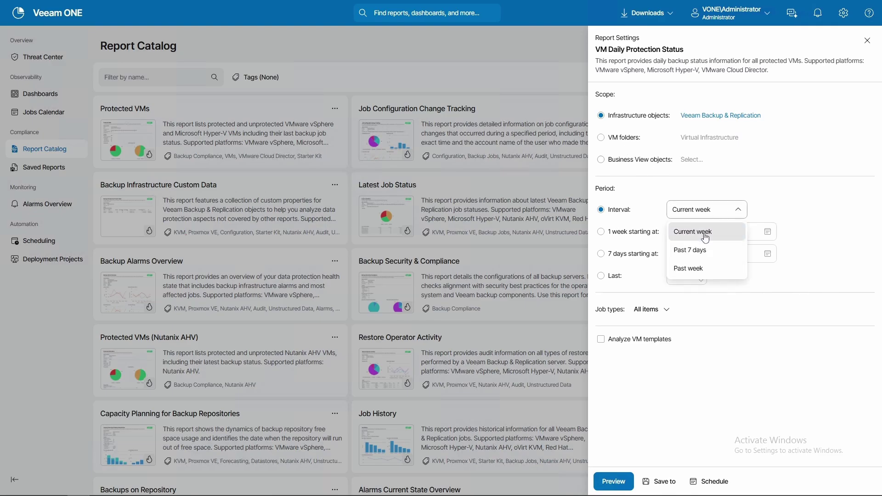
{"action": "left_click", "coordinate": [696, 256]}
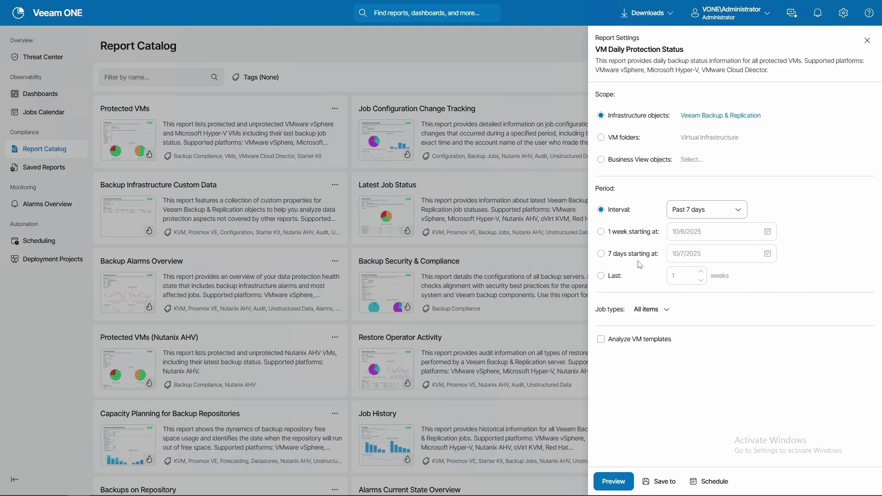
{"action": "left_click", "coordinate": [653, 310]}
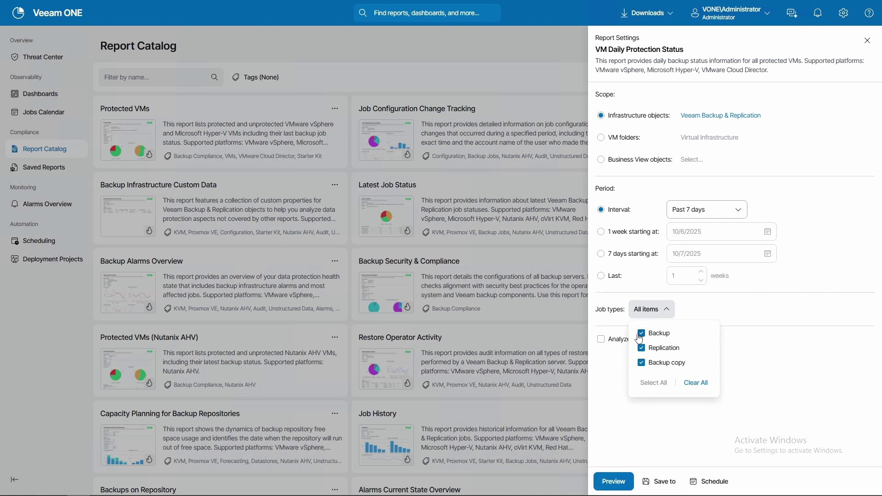
{"action": "left_click", "coordinate": [643, 365]}
{"action": "left_click", "coordinate": [644, 351]}
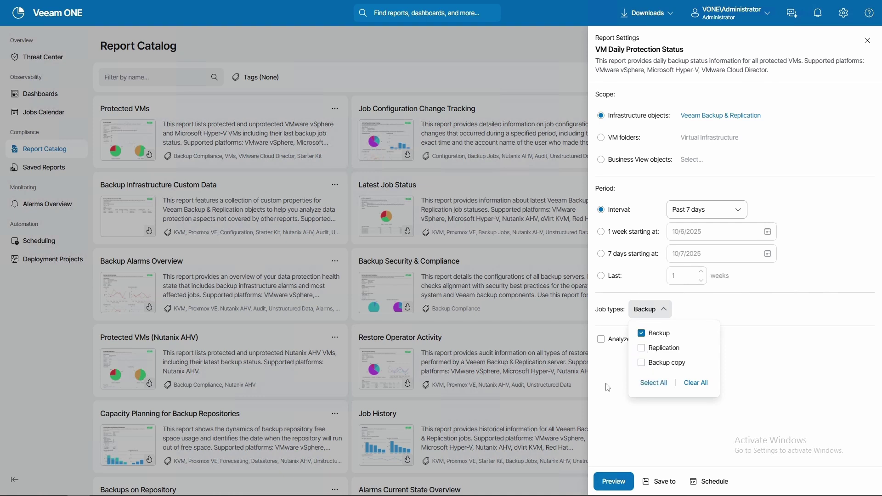
{"action": "left_click", "coordinate": [611, 379]}
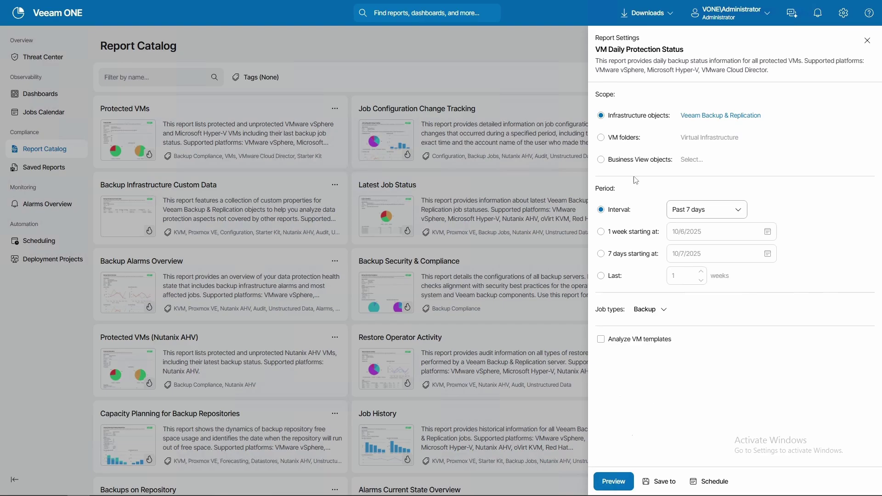
{"action": "left_click", "coordinate": [613, 483]}
{"action": "left_click", "coordinate": [613, 482]}
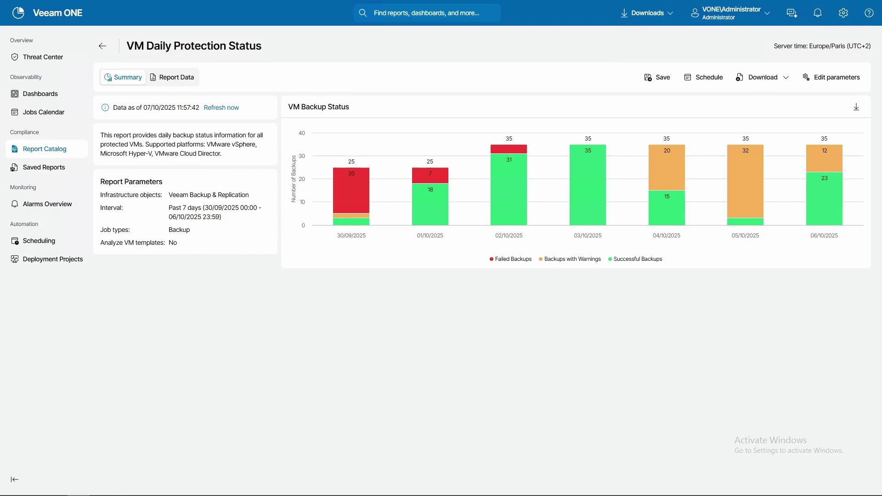
Step: Read the report summary's data date, description and report parameters, including infrastructure objects, interval, job types and VM template analysis
{"action": "left_click_drag", "start_coordinate": [120, 108], "coordinate": [177, 114]}
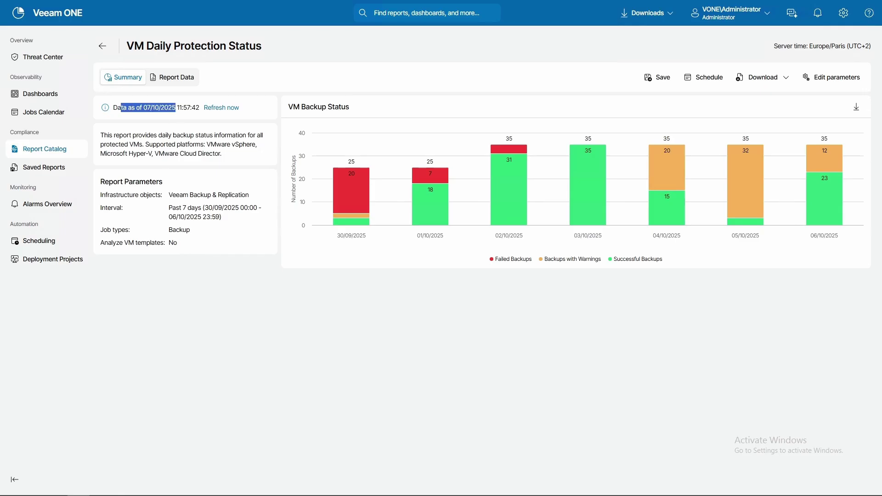
{"action": "left_click_drag", "start_coordinate": [101, 135], "coordinate": [244, 160]}
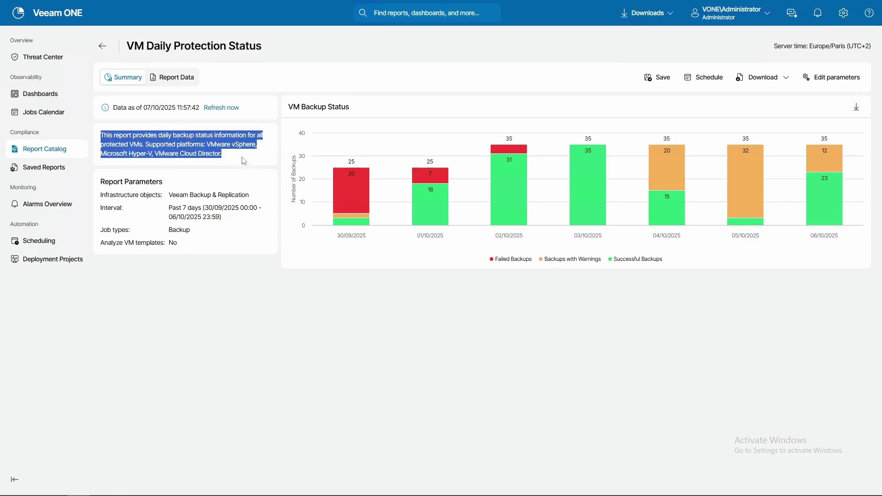
{"action": "left_click_drag", "start_coordinate": [99, 182], "coordinate": [216, 234]}
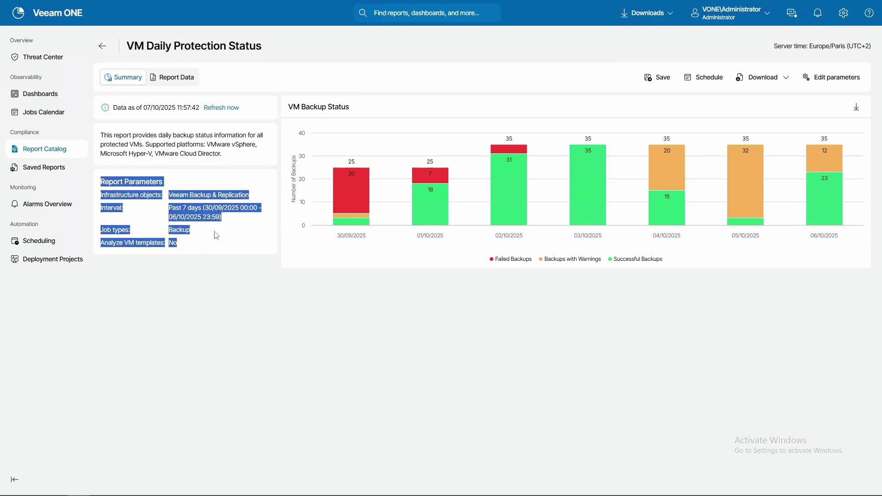
{"action": "left_click", "coordinate": [216, 234]}
{"action": "left_click_drag", "start_coordinate": [168, 195], "coordinate": [261, 200]}
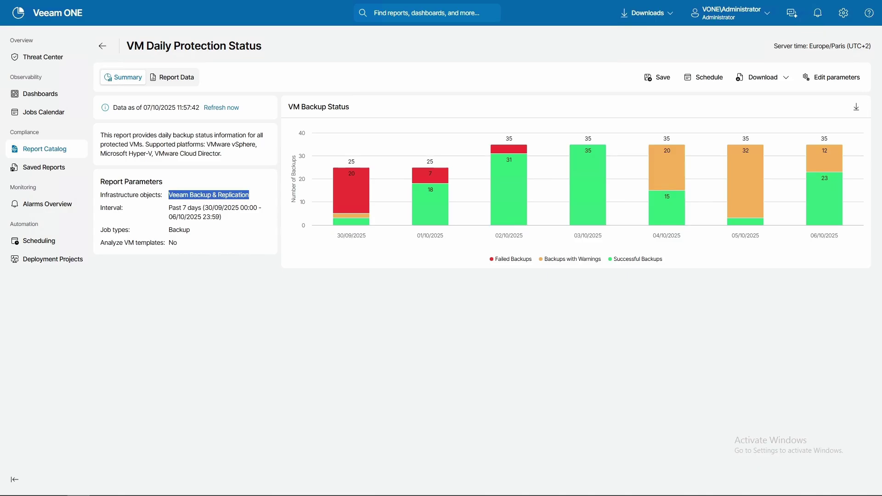
{"action": "left_click_drag", "start_coordinate": [172, 208], "coordinate": [209, 208]}
{"action": "left_click_drag", "start_coordinate": [169, 230], "coordinate": [180, 244]}
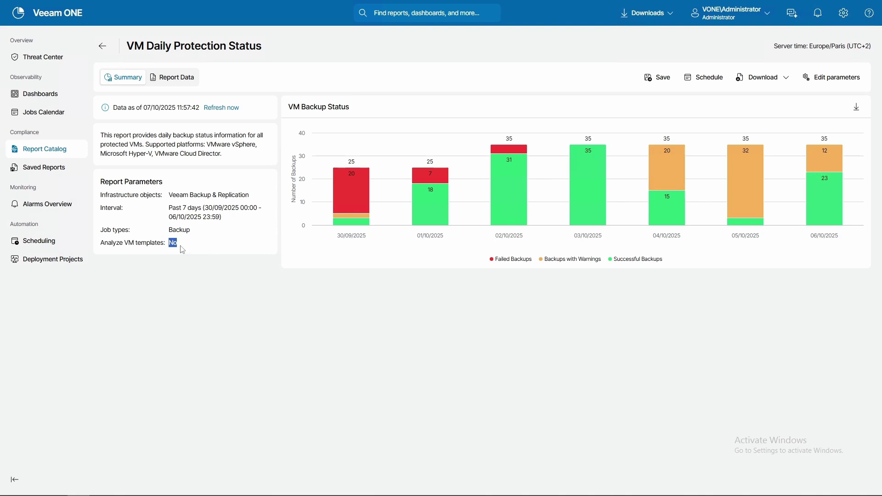
{"action": "left_click", "coordinate": [194, 252]}
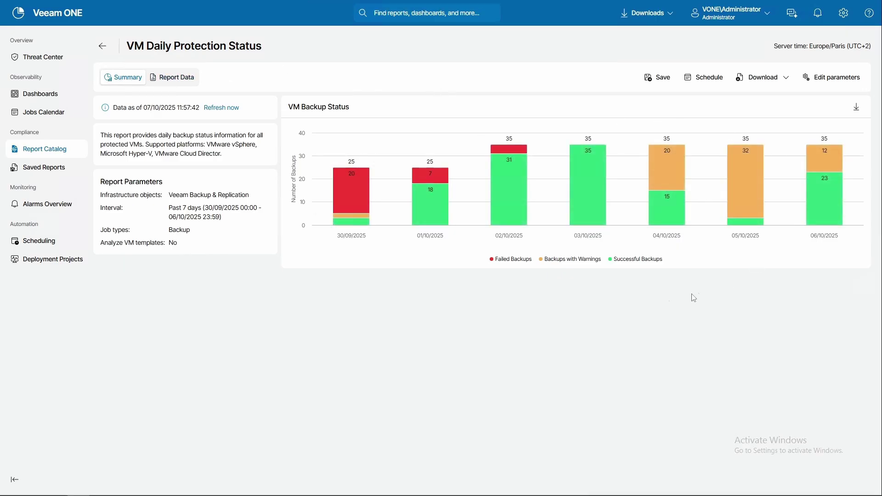
Step: Look over the backup jobs listed under vbr13.demo.lab in the report data and return to the summary
{"action": "left_click", "coordinate": [179, 78]}
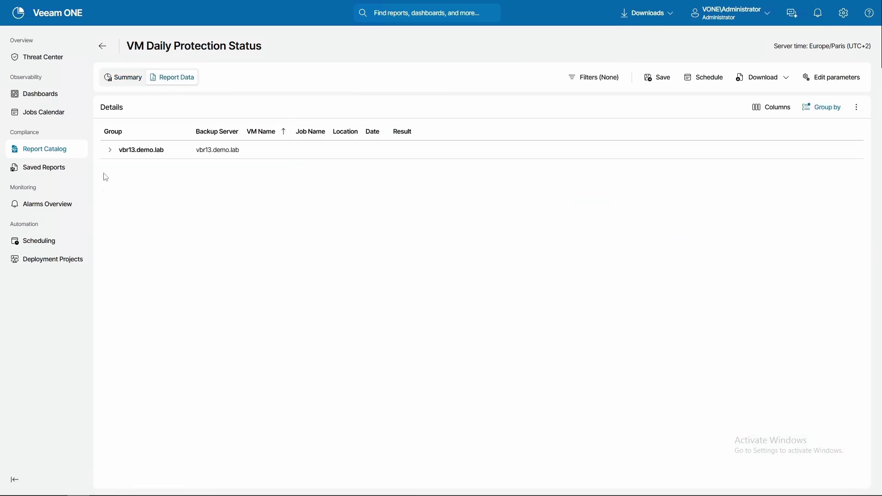
{"action": "left_click", "coordinate": [110, 150]}
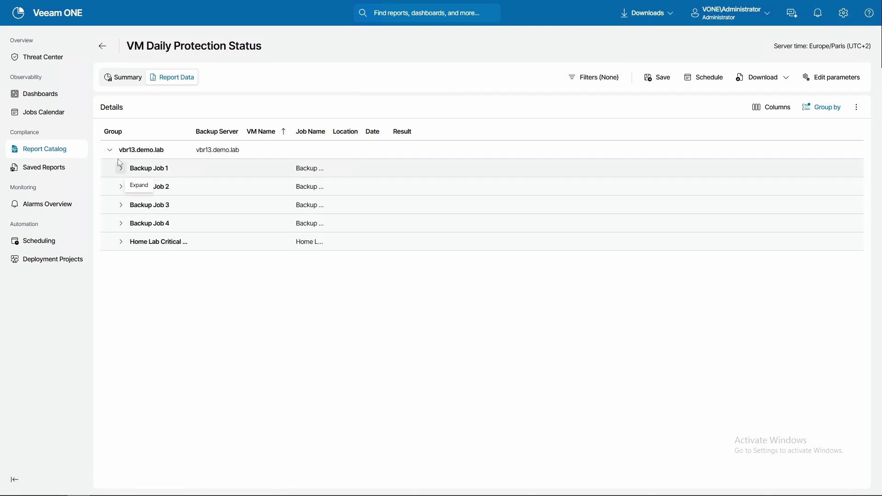
{"action": "left_click", "coordinate": [131, 150]}
{"action": "left_click", "coordinate": [130, 81]}
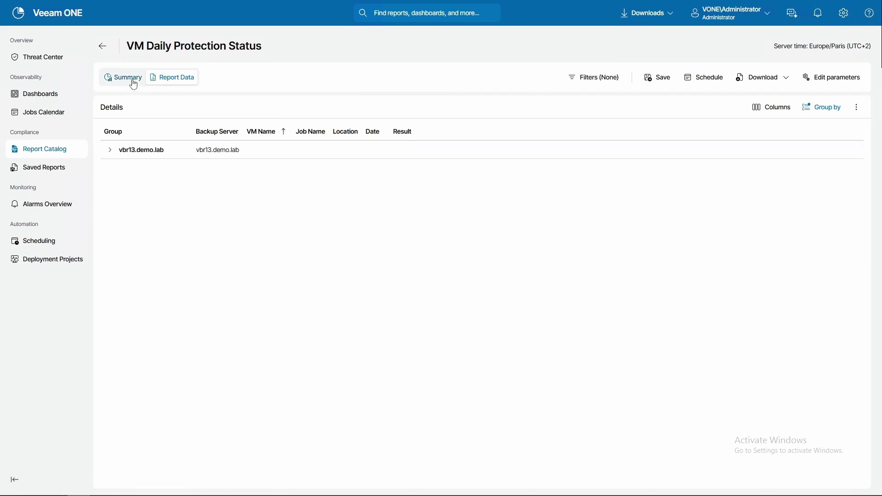
{"action": "left_click", "coordinate": [173, 84]}
{"action": "left_click", "coordinate": [133, 79]}
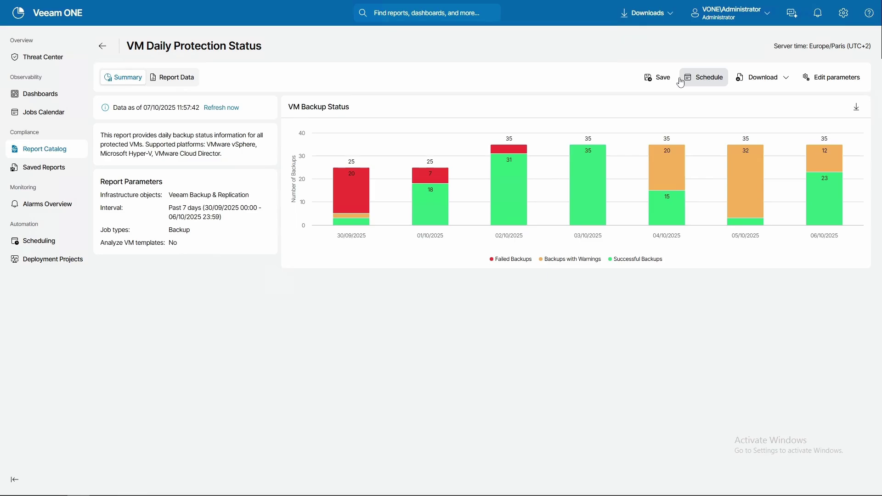
Step: Review the report's editable parameters and the download formats offered for the VM Backup Status chart
{"action": "left_click", "coordinate": [826, 80]}
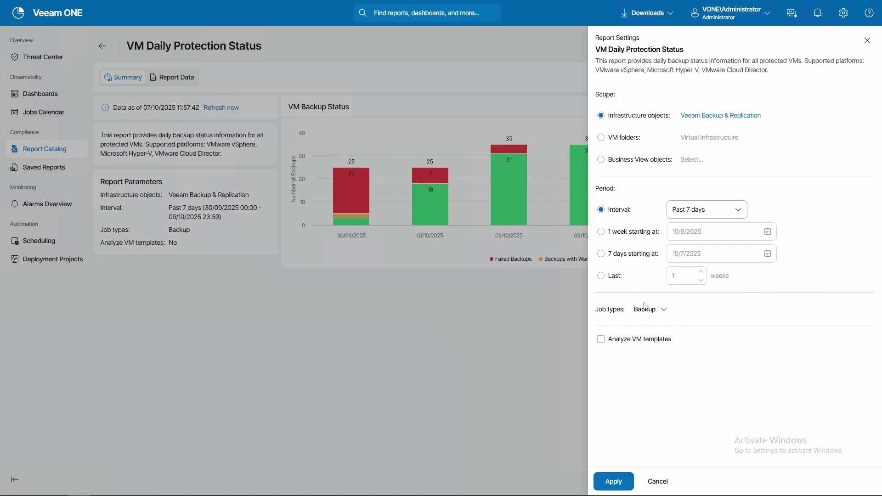
{"action": "left_click", "coordinate": [658, 481]}
{"action": "left_click", "coordinate": [857, 108]}
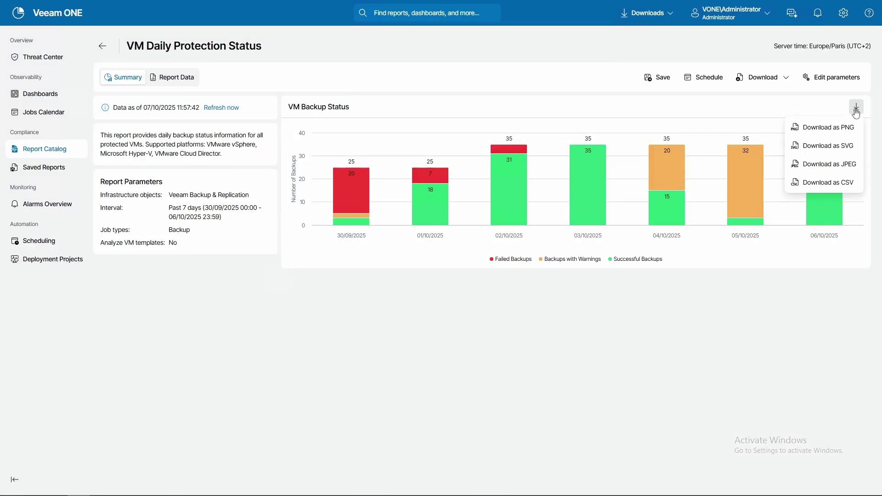
{"action": "left_click", "coordinate": [431, 169]}
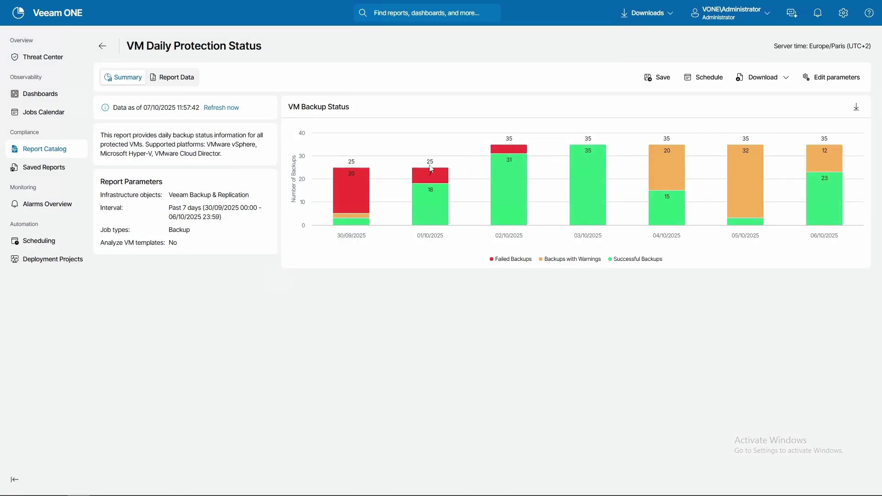
{"action": "left_click", "coordinate": [857, 107]}
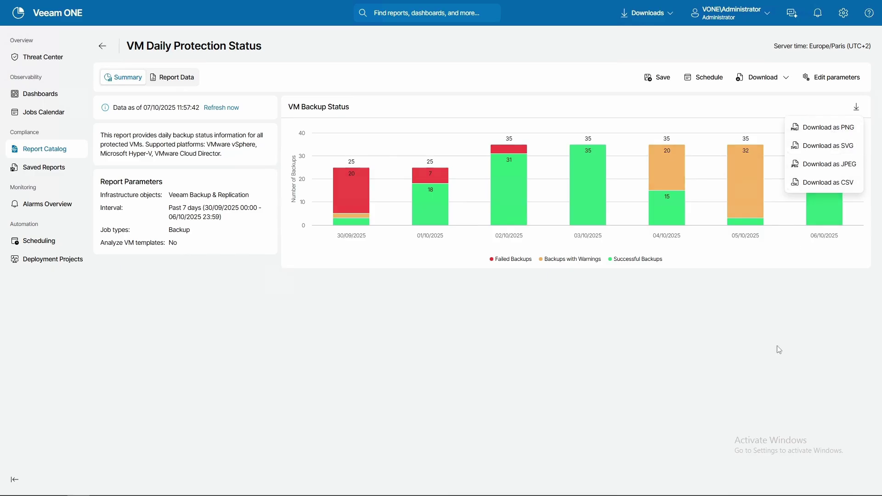
{"action": "left_click", "coordinate": [700, 301]}
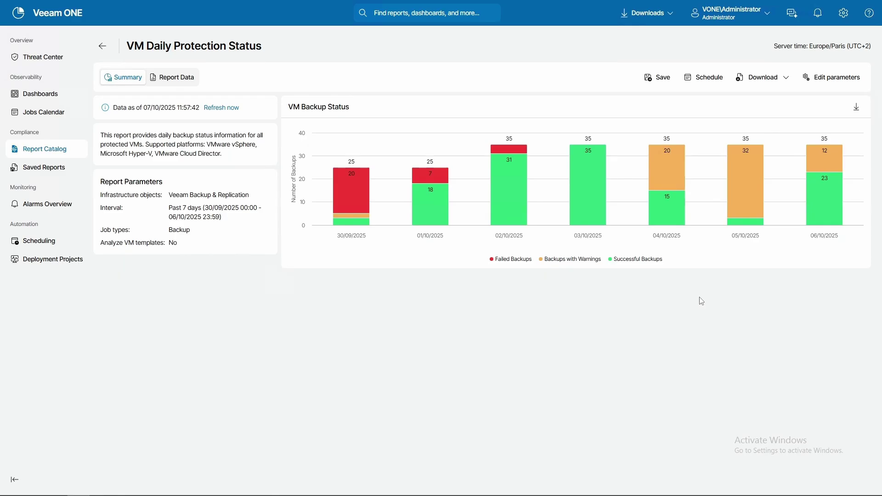
{"action": "left_click", "coordinate": [857, 106]}
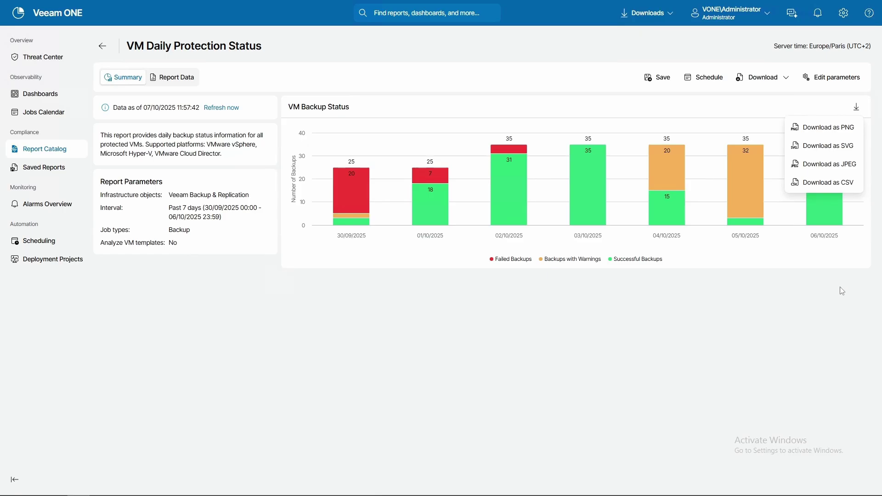
{"action": "left_click", "coordinate": [828, 317]}
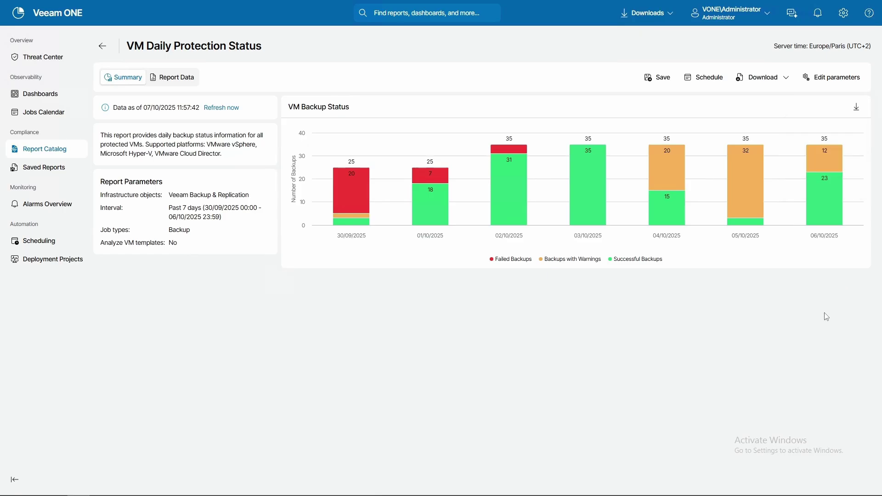
Step: Regroup the report data by Result, Job Name and VM Name instead of Backup Server, Job Name and Date
{"action": "left_click", "coordinate": [180, 78]}
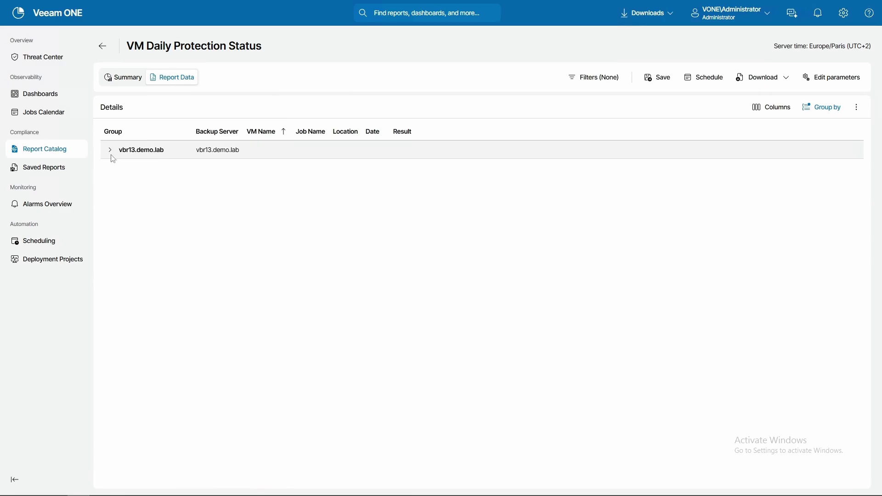
{"action": "left_click", "coordinate": [110, 151]}
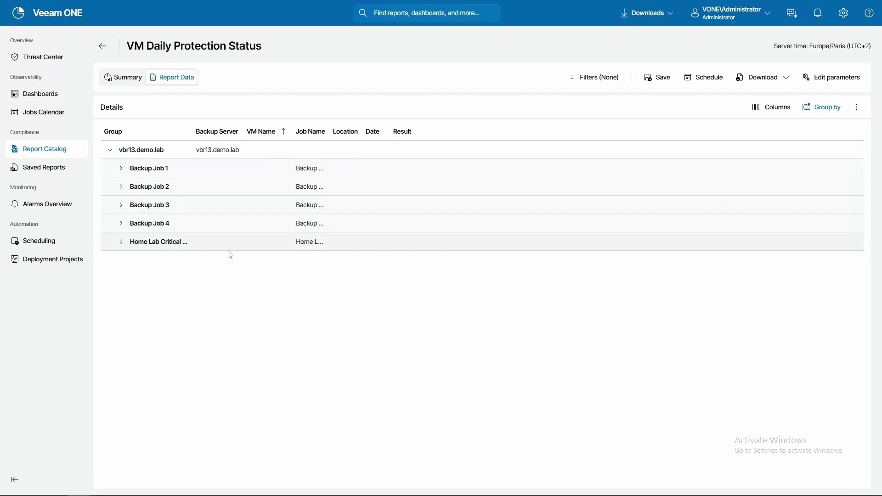
{"action": "left_click", "coordinate": [835, 108]}
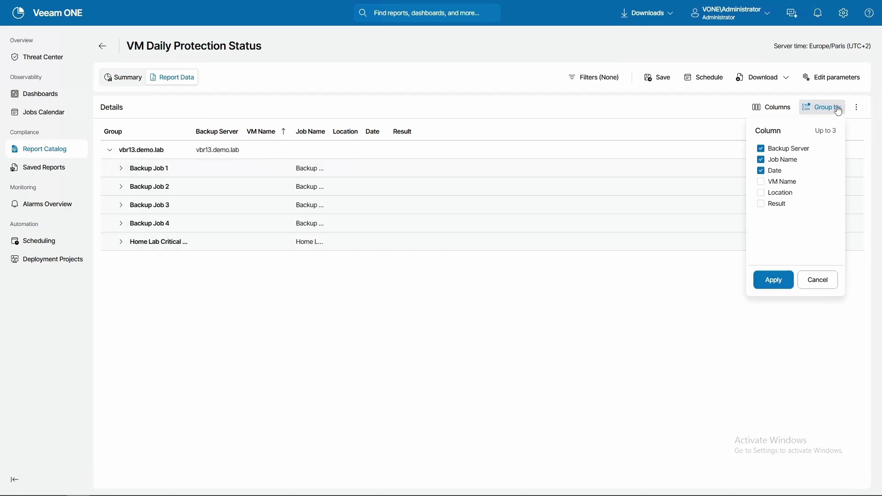
{"action": "left_click", "coordinate": [762, 171]}
{"action": "left_click", "coordinate": [762, 160]}
{"action": "left_click", "coordinate": [762, 150]}
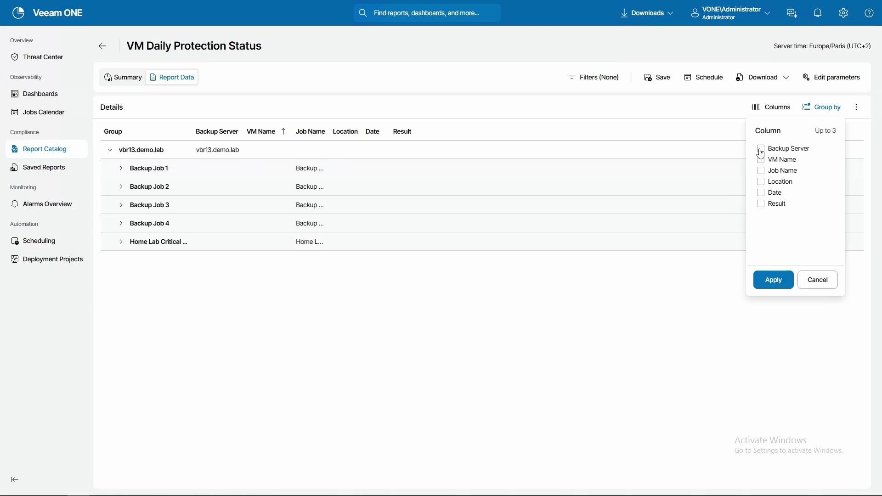
{"action": "left_click", "coordinate": [762, 207]}
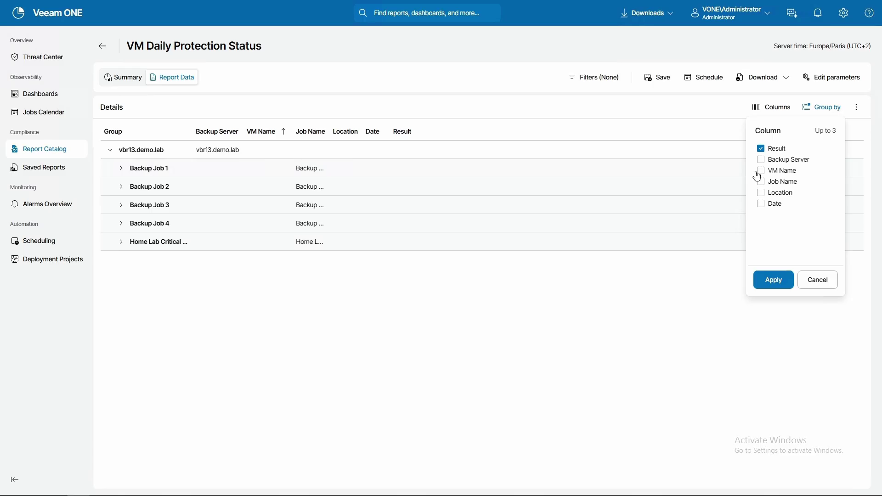
{"action": "left_click", "coordinate": [762, 183]}
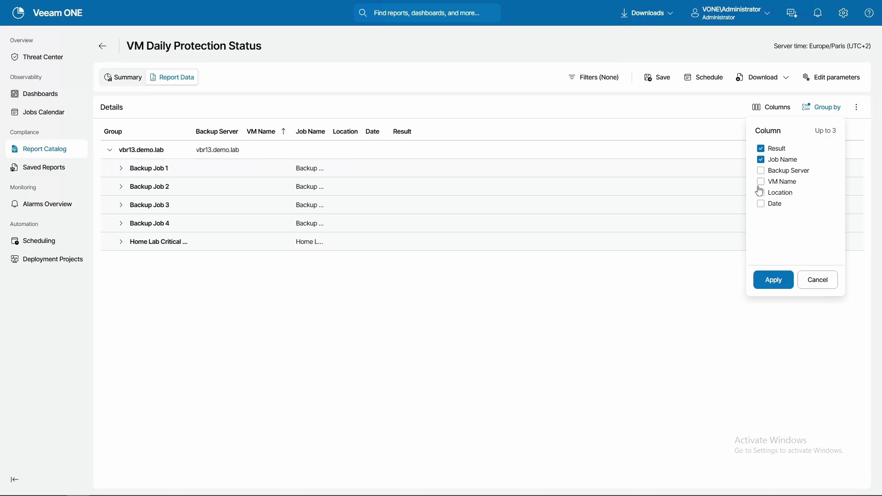
{"action": "left_click", "coordinate": [762, 182]}
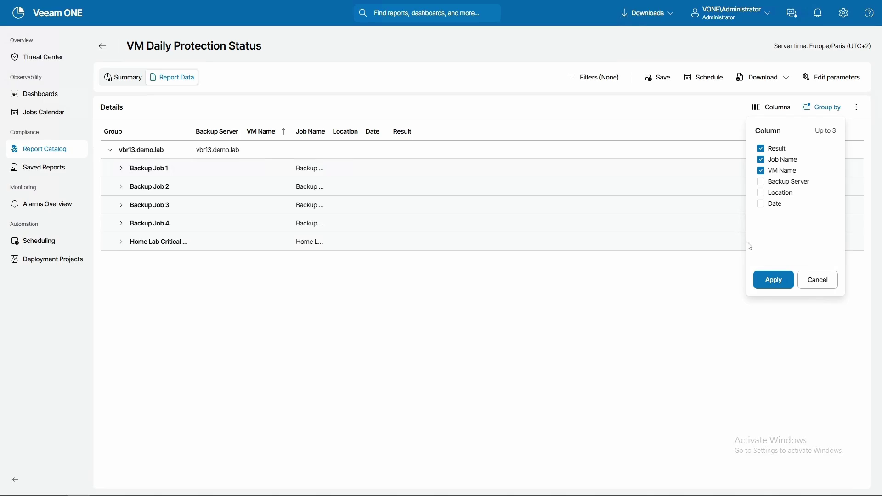
{"action": "left_click", "coordinate": [774, 280]}
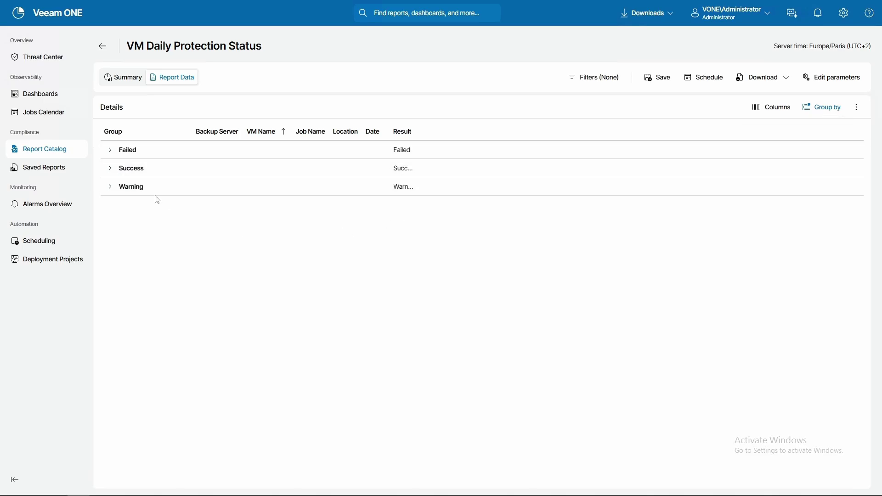
Step: Inspect the failed backup record of the VM pro-app-zeus under Backup Job 2 in the Failed group
{"action": "left_click", "coordinate": [108, 150]}
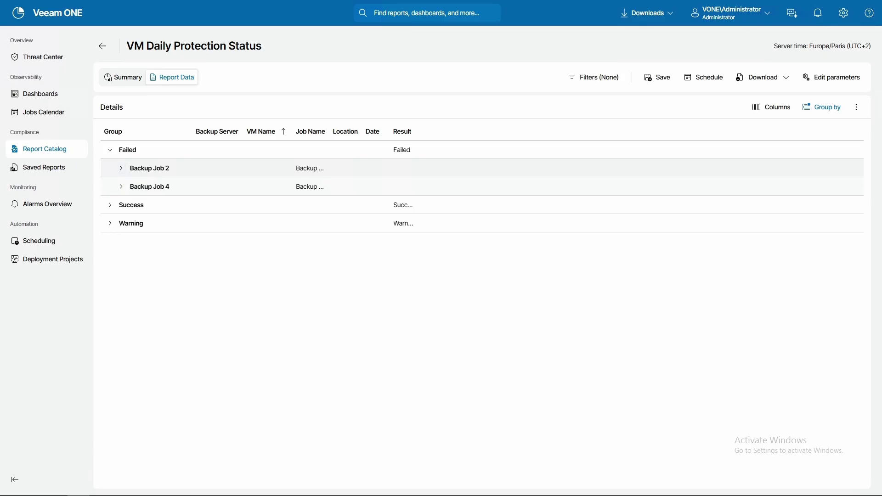
{"action": "left_click", "coordinate": [121, 168]}
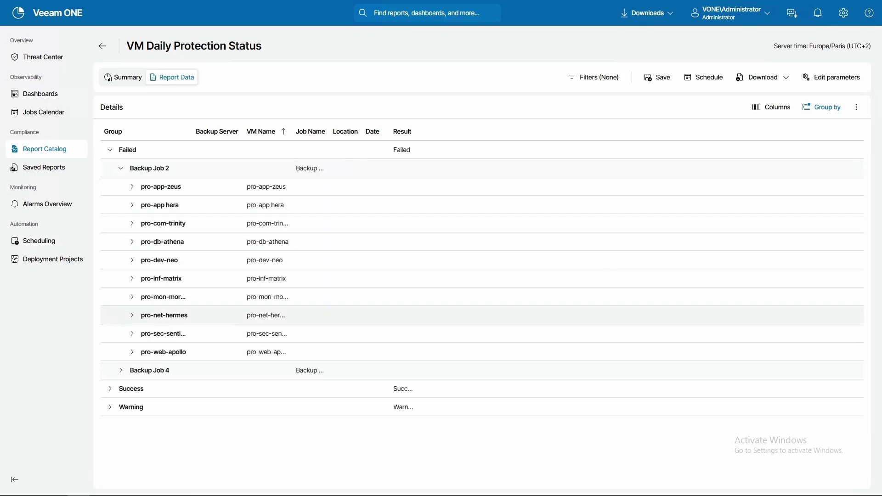
{"action": "left_click", "coordinate": [132, 187]}
{"action": "double_click", "coordinate": [398, 203]}
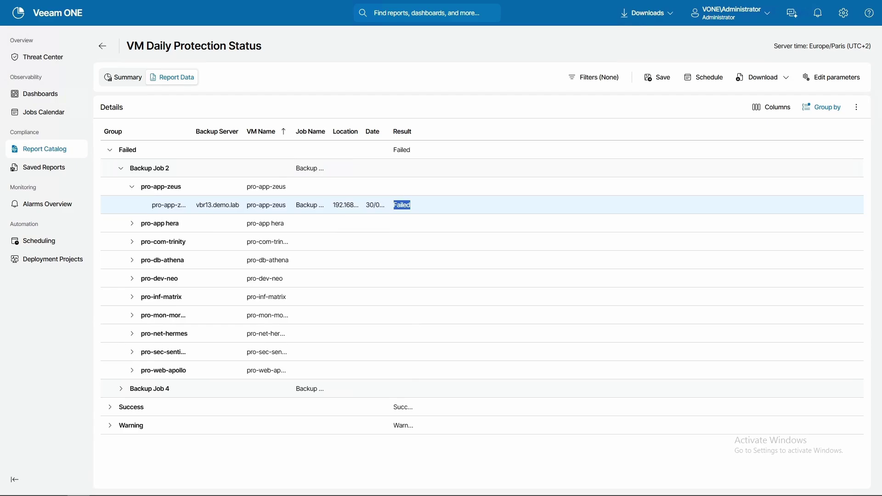
{"action": "left_click_drag", "start_coordinate": [157, 205], "coordinate": [283, 205]}
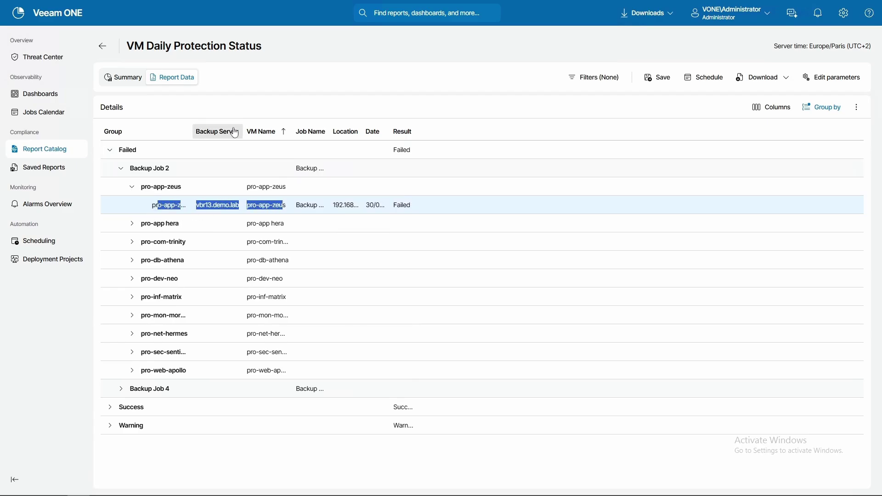
{"action": "left_click", "coordinate": [208, 207]}
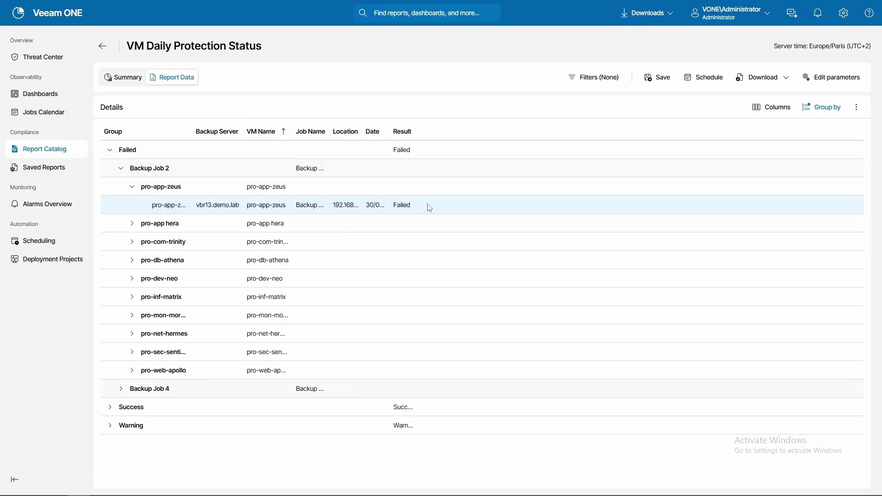
Step: Auto-size all columns of the details table and collapse the Failed group
{"action": "left_click", "coordinate": [858, 111]}
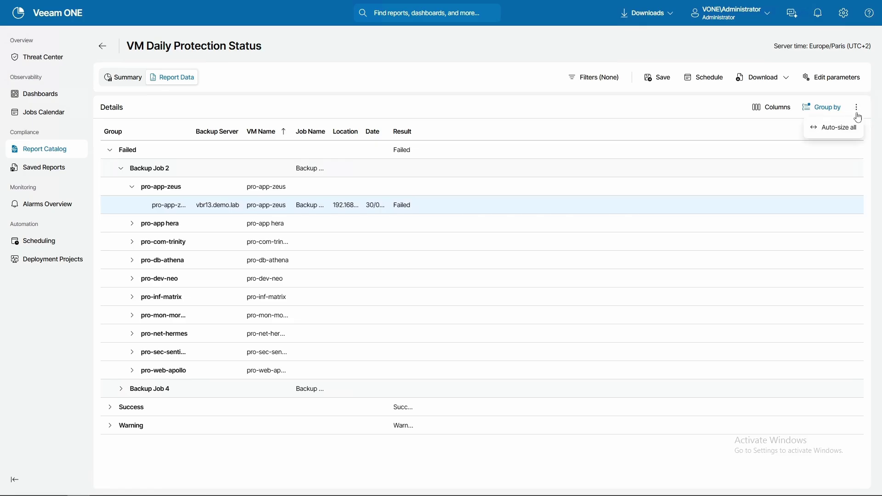
{"action": "left_click", "coordinate": [839, 132]}
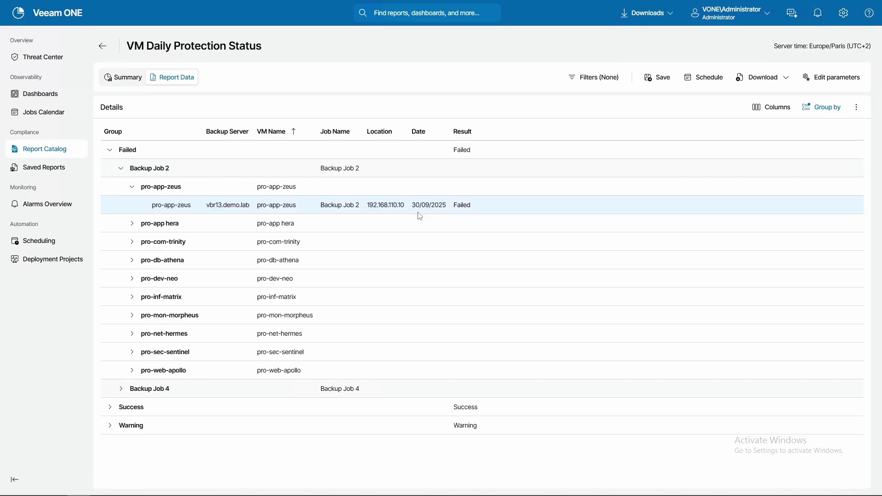
{"action": "left_click", "coordinate": [764, 107]}
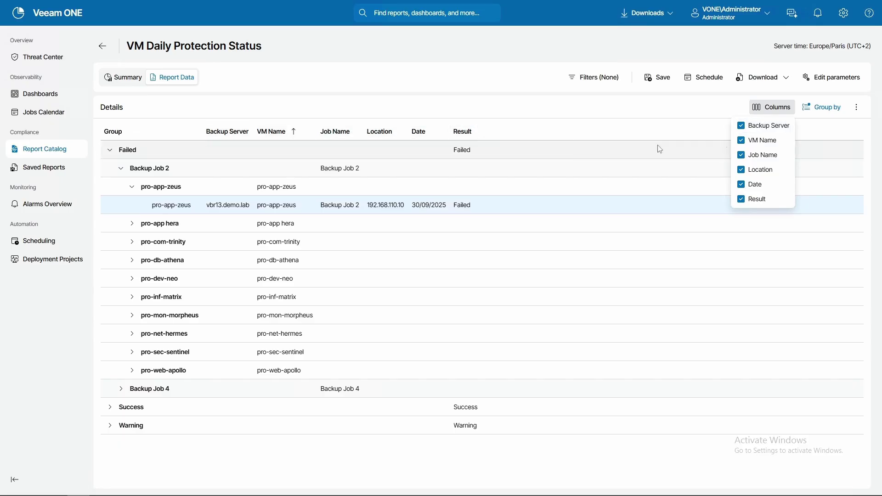
{"action": "left_click", "coordinate": [714, 97]}
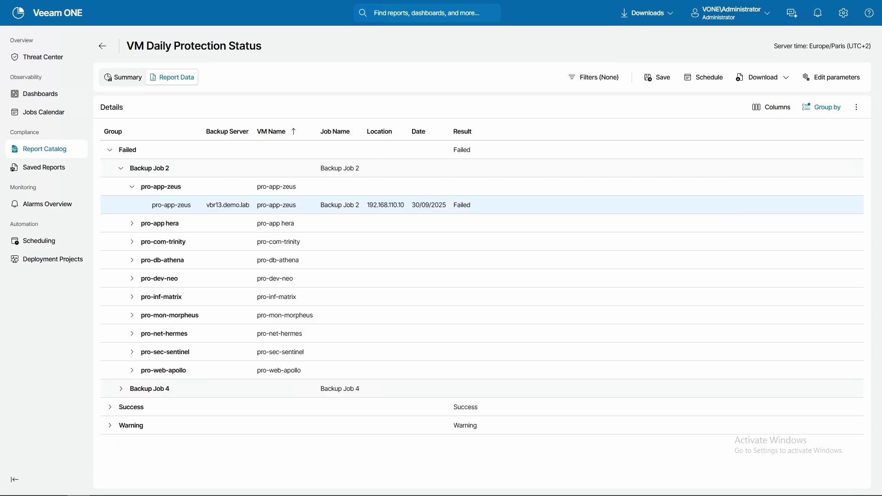
{"action": "left_click", "coordinate": [110, 150]}
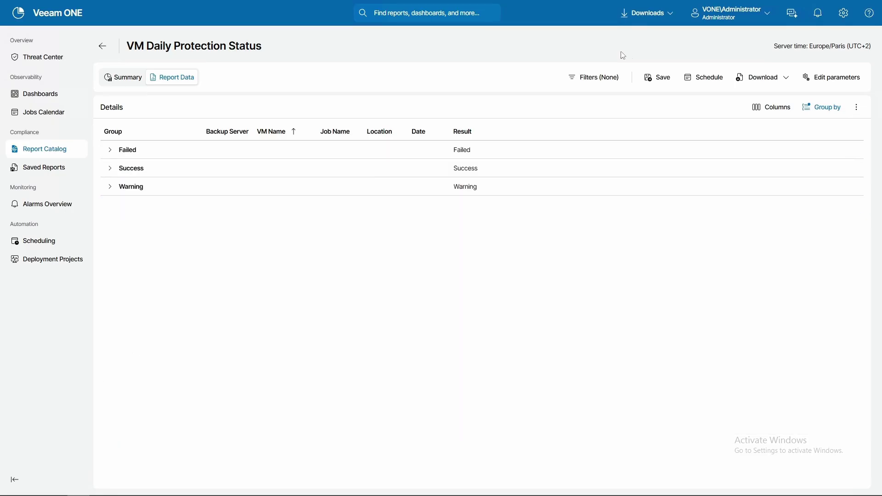
Step: Try out filter conditions on the report data, using Job Name with Equals plus two blank And conditions, and discard them
{"action": "left_click", "coordinate": [596, 88]}
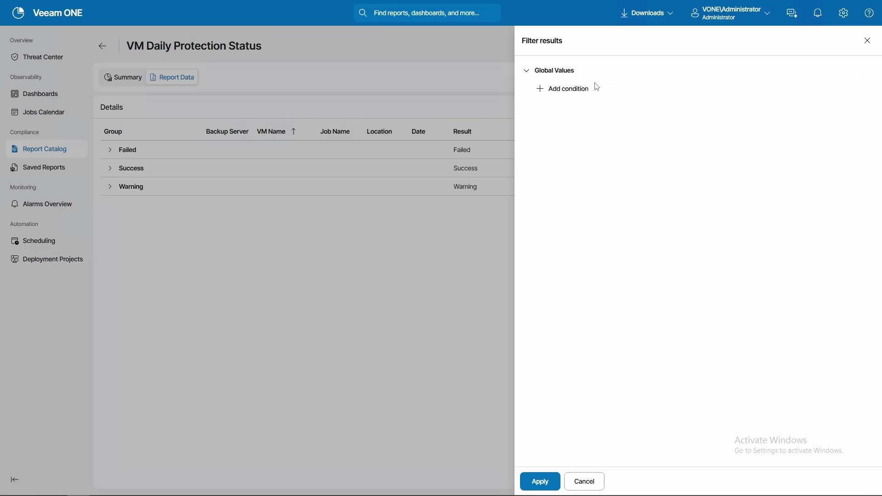
{"action": "left_click", "coordinate": [594, 479]}
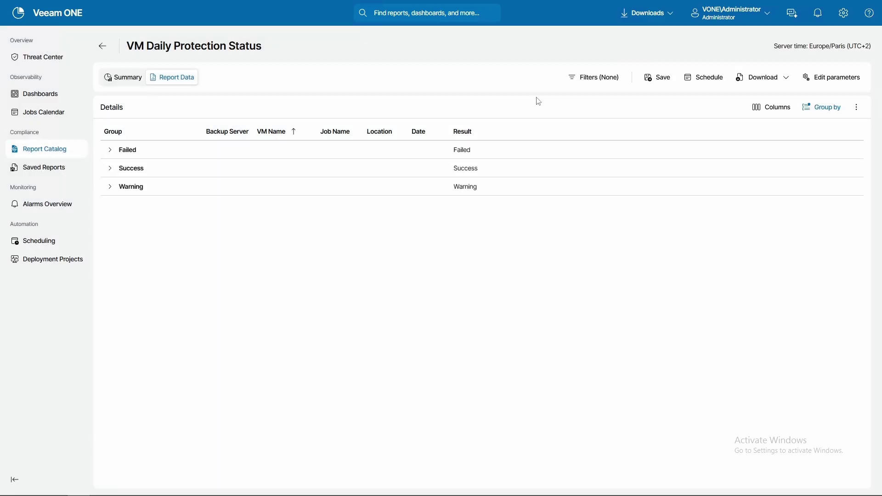
{"action": "left_click", "coordinate": [606, 83]}
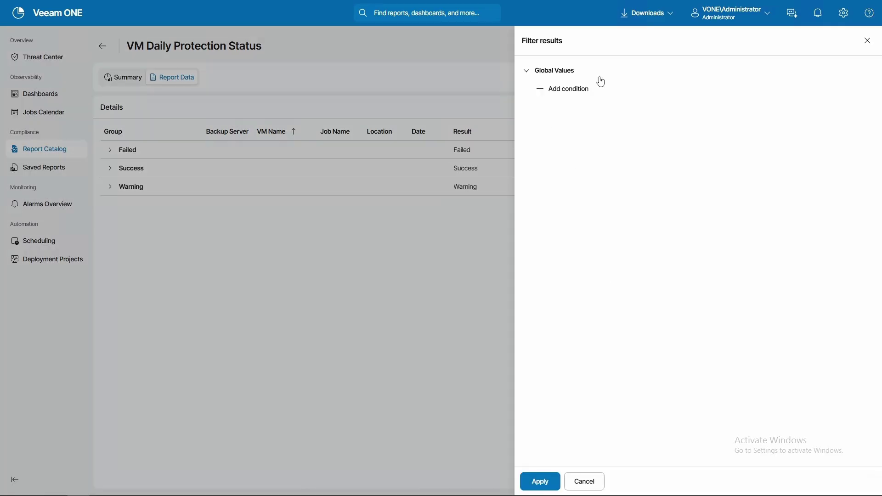
{"action": "left_click", "coordinate": [542, 91]}
{"action": "left_click", "coordinate": [660, 93]}
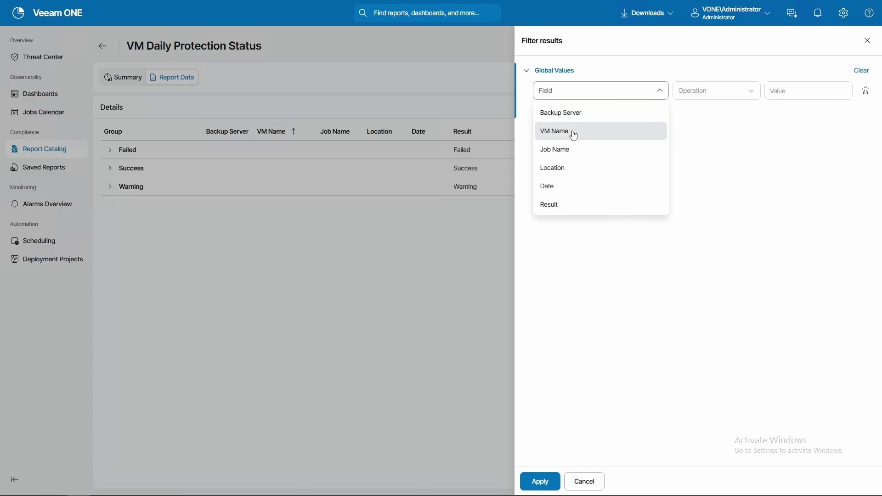
{"action": "left_click", "coordinate": [567, 150]}
{"action": "left_click", "coordinate": [771, 91]}
{"action": "left_click", "coordinate": [546, 111]}
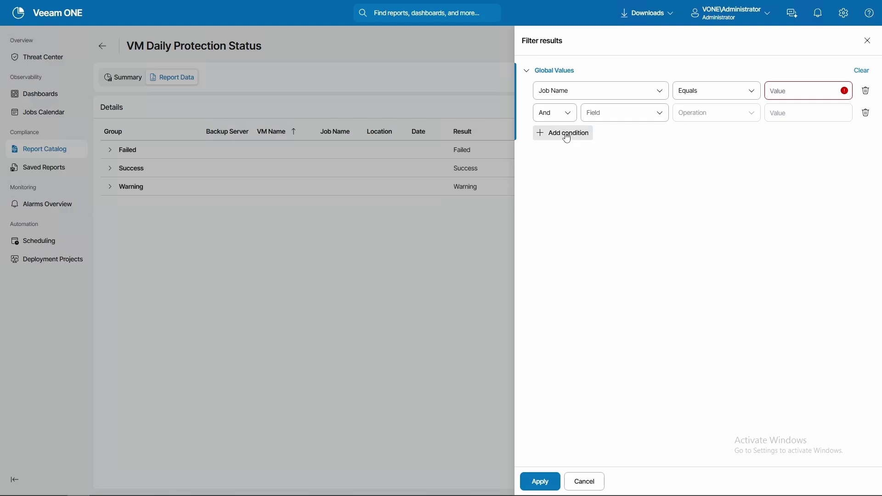
{"action": "left_click", "coordinate": [543, 134]}
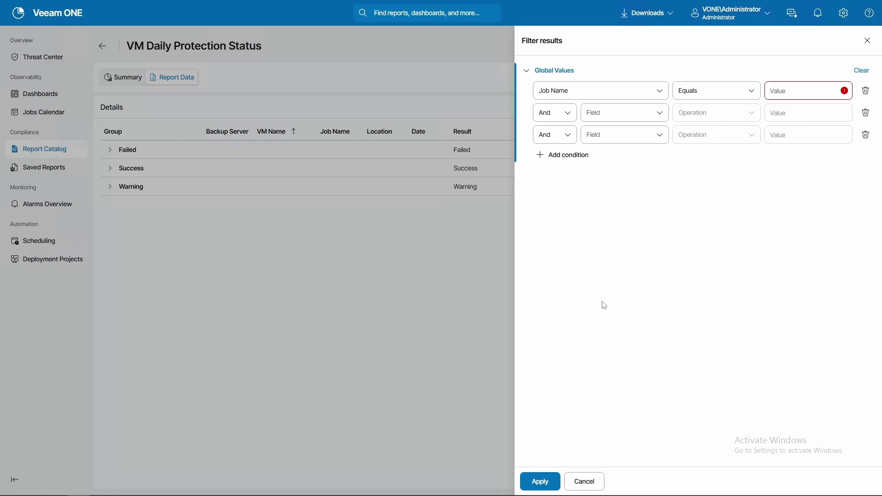
{"action": "left_click", "coordinate": [585, 481]}
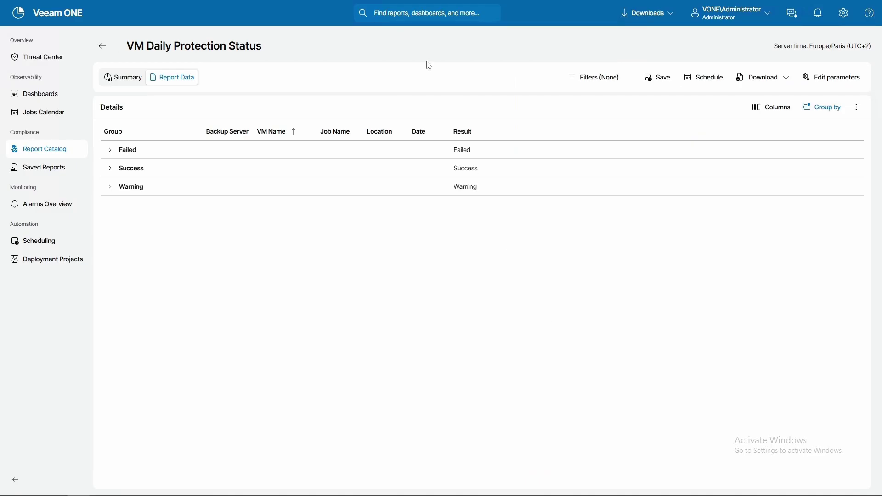
Step: Save the report as "VM Daily Protection Status for DEMO" in the My reports folder
{"action": "left_click", "coordinate": [126, 82]}
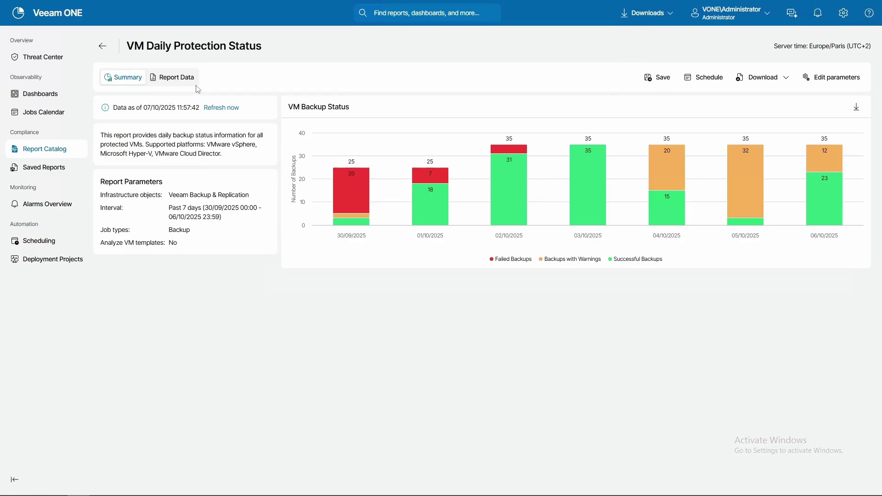
{"action": "left_click", "coordinate": [175, 79]}
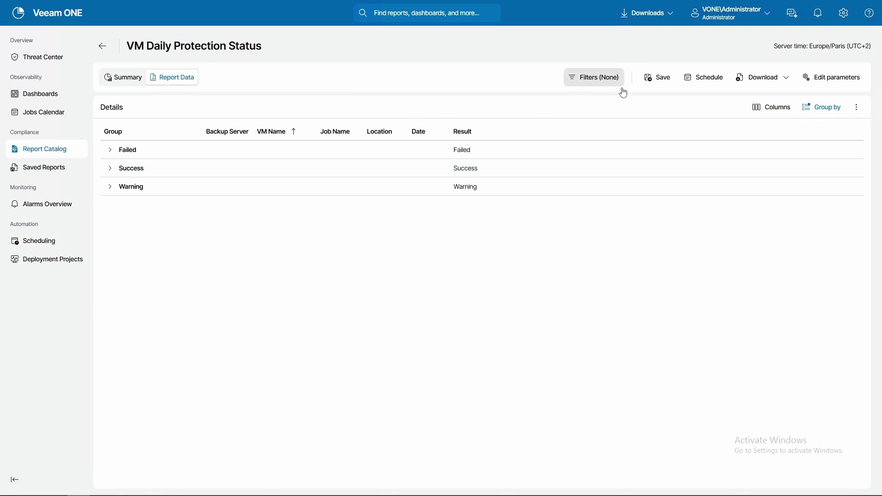
{"action": "left_click", "coordinate": [663, 81]}
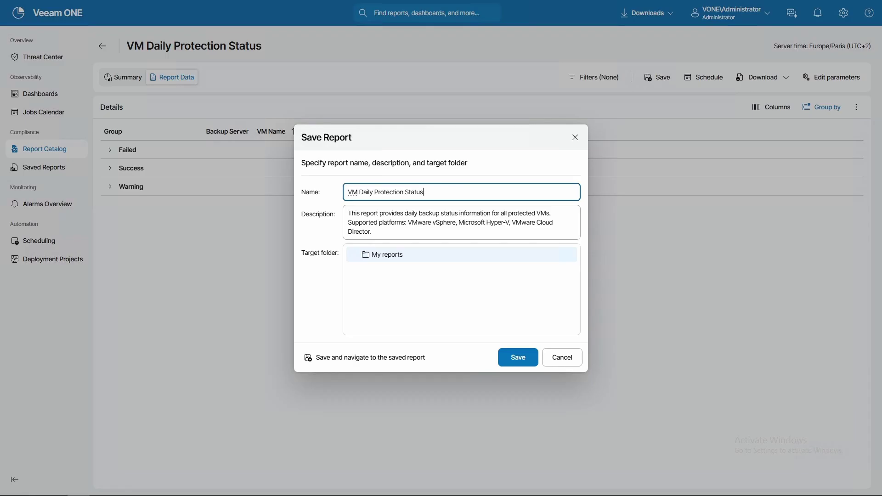
{"action": "type", "text": "for DEMO"}
{"action": "left_click", "coordinate": [384, 255]}
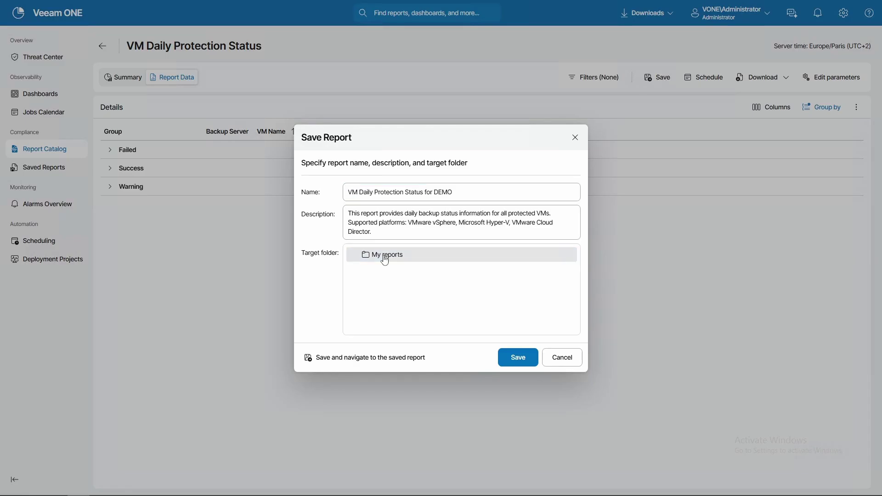
{"action": "left_click", "coordinate": [527, 358]}
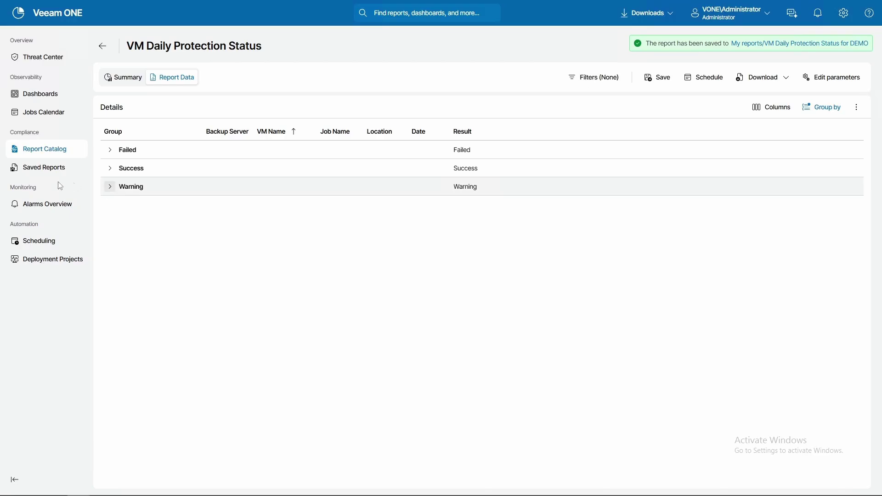
Step: Open the saved report VM Daily Protection Status for DEMO and expand the Failed and Success groups in its data
{"action": "left_click", "coordinate": [51, 172]}
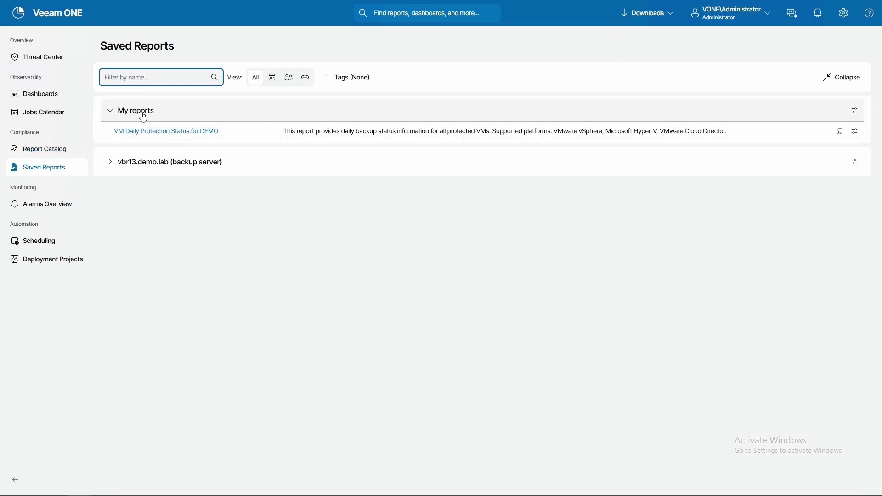
{"action": "left_click", "coordinate": [148, 134]}
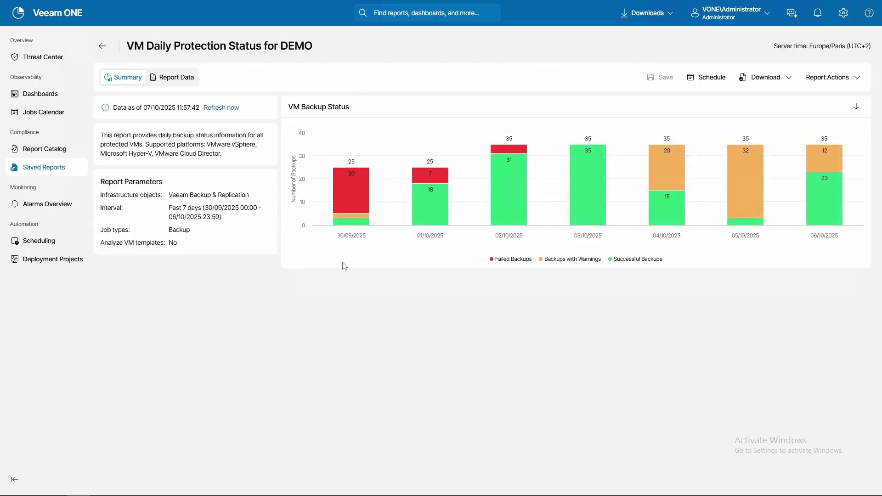
{"action": "left_click", "coordinate": [169, 80]}
{"action": "left_click", "coordinate": [109, 150]}
{"action": "left_click", "coordinate": [110, 205]}
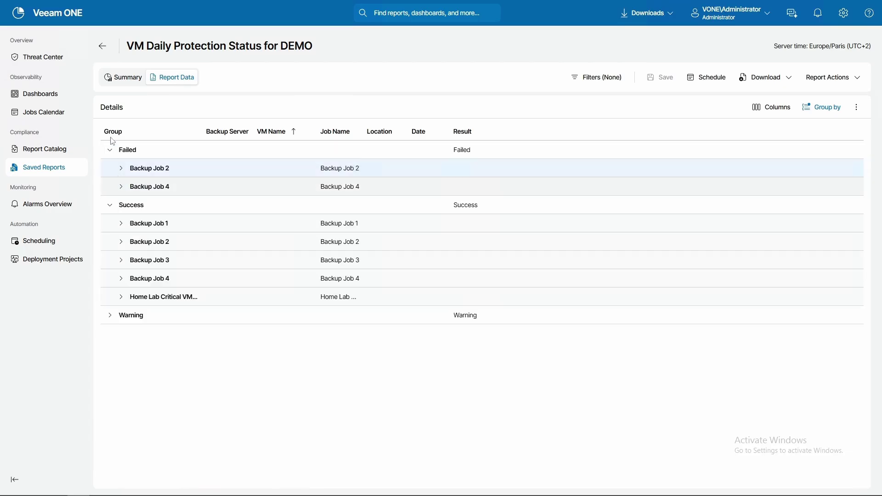
Step: Check the saved report's title and compare its summary and report data views, ending on the summary
{"action": "left_click", "coordinate": [123, 79]}
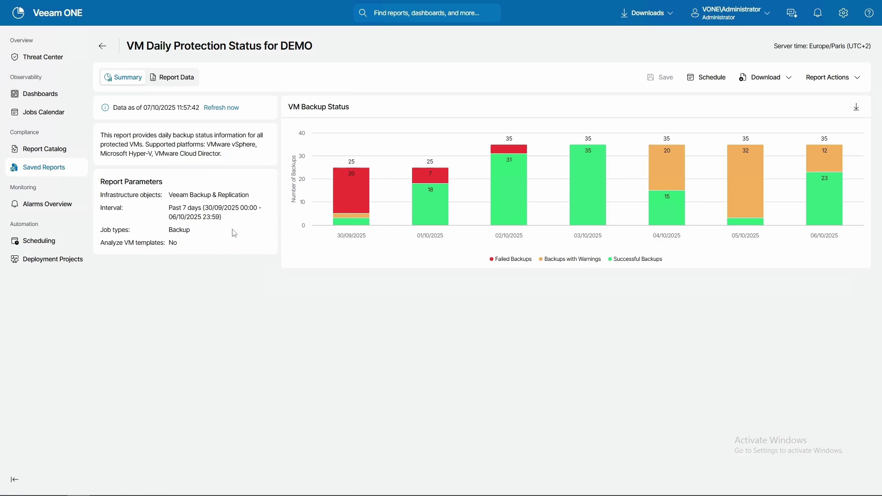
{"action": "left_click_drag", "start_coordinate": [181, 46], "coordinate": [339, 51]}
{"action": "left_click", "coordinate": [349, 69]}
{"action": "left_click", "coordinate": [184, 79]}
{"action": "left_click", "coordinate": [131, 82]}
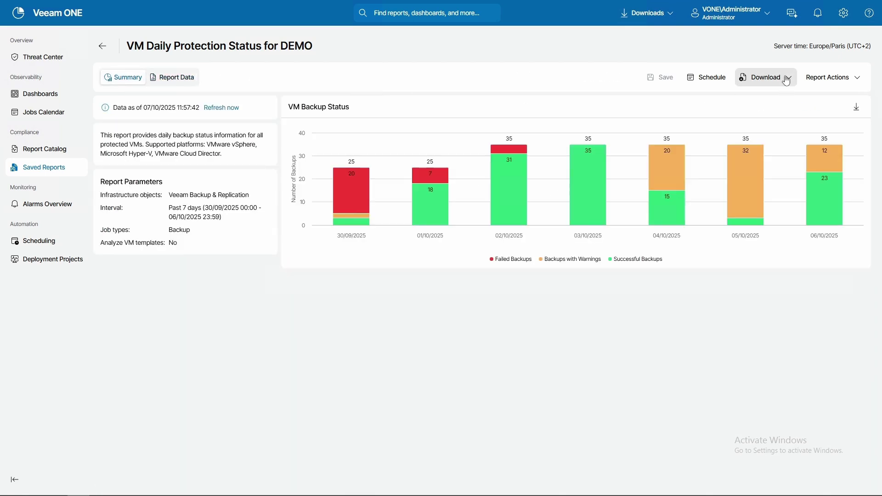
Step: Look over the saved report's parameter editor and its name and description settings, closing both without changes
{"action": "left_click", "coordinate": [830, 77]}
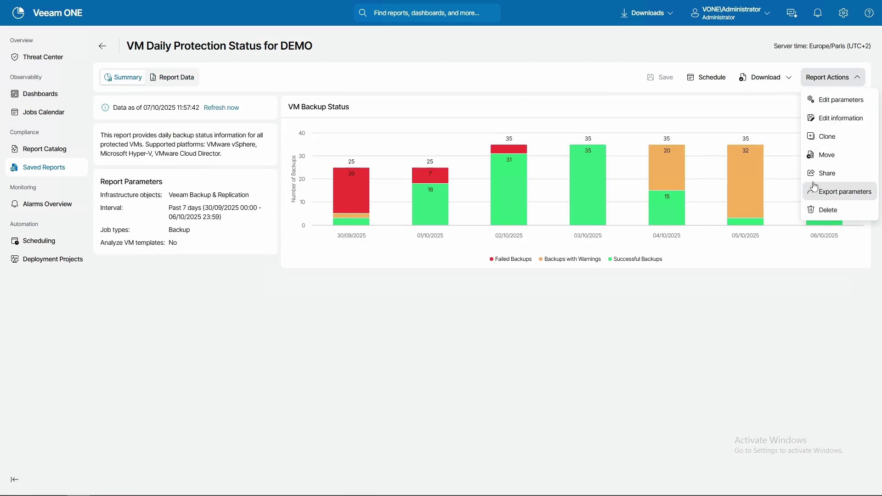
{"action": "left_click", "coordinate": [832, 106]}
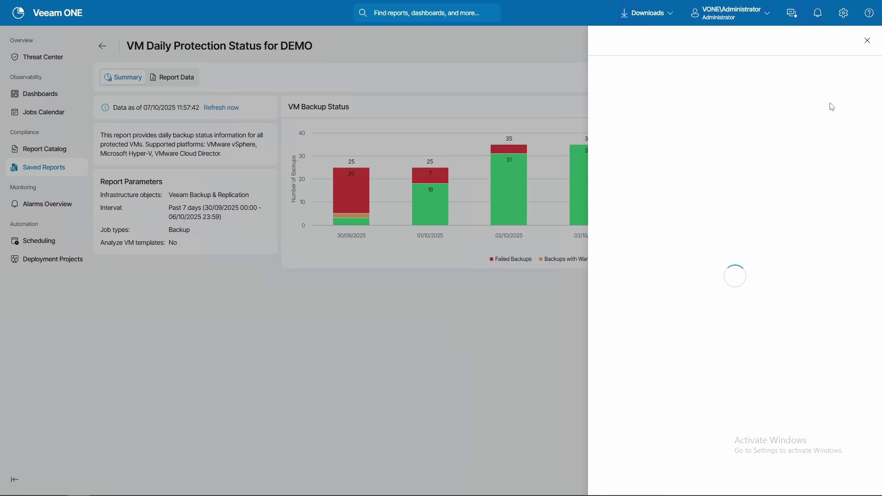
{"action": "left_click", "coordinate": [866, 42]}
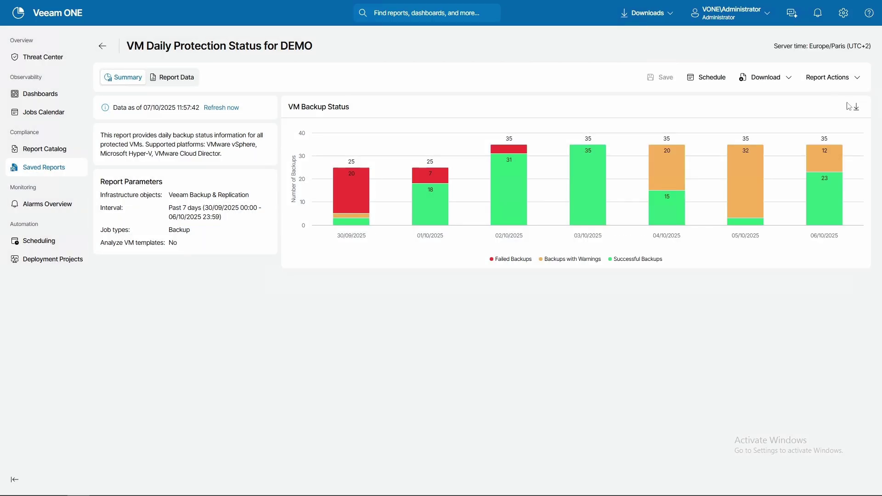
{"action": "left_click", "coordinate": [834, 77]}
{"action": "left_click", "coordinate": [839, 119]}
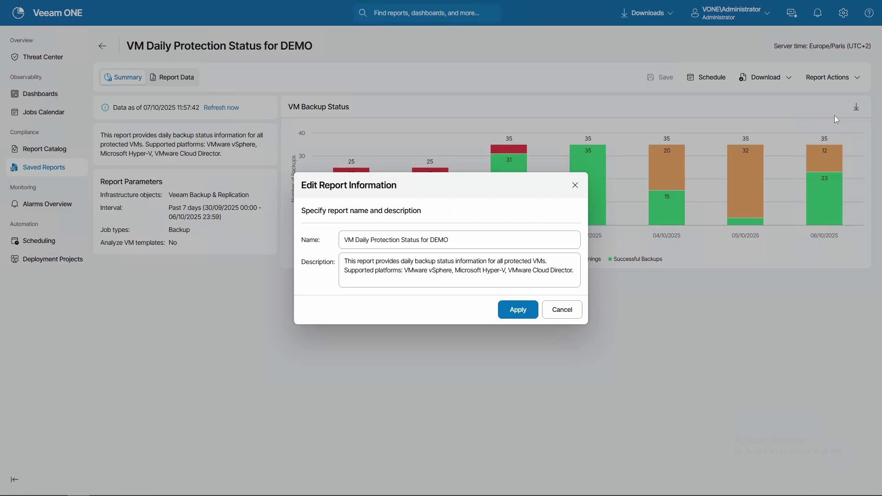
{"action": "left_click", "coordinate": [562, 310]}
Step: Turn on direct link access in the report's sharing settings, leave public access off, and copy the report link
{"action": "left_click", "coordinate": [857, 79]}
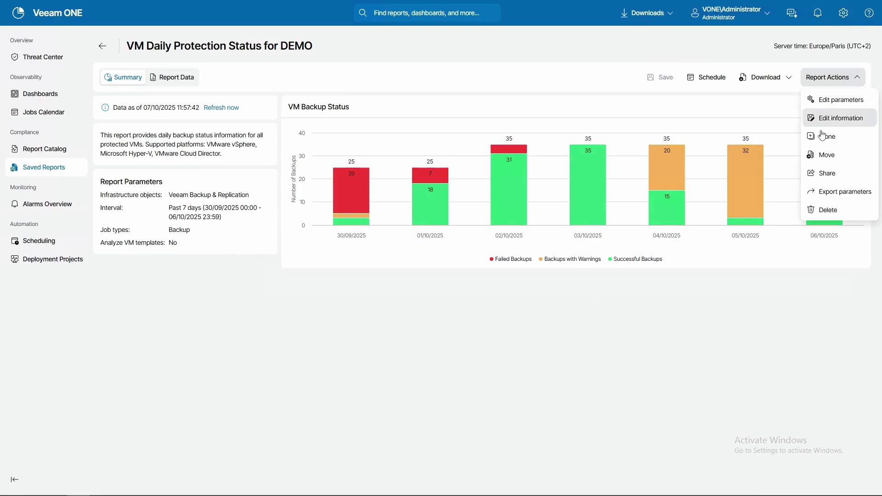
{"action": "left_click", "coordinate": [826, 179]}
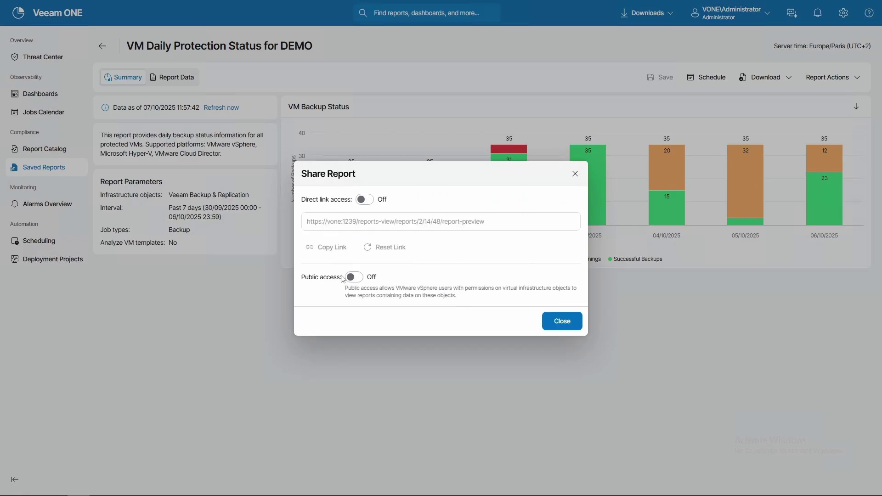
{"action": "left_click", "coordinate": [365, 200]}
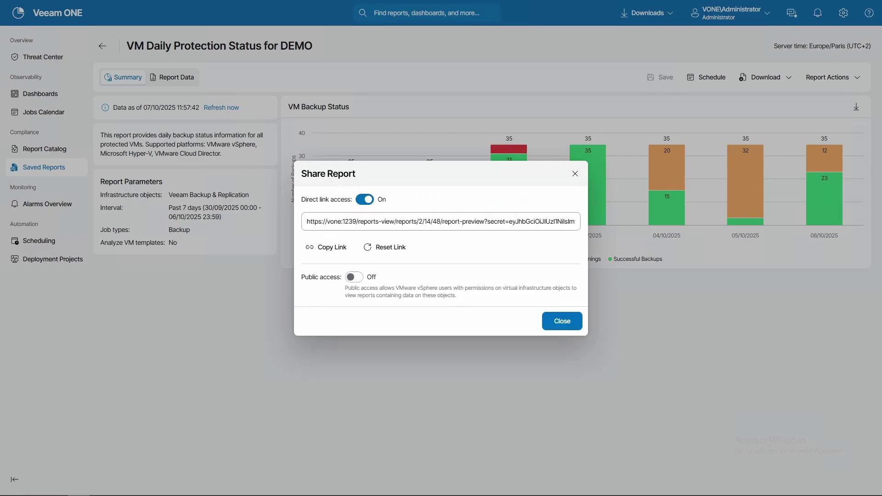
{"action": "left_click_drag", "start_coordinate": [306, 226], "coordinate": [575, 225]}
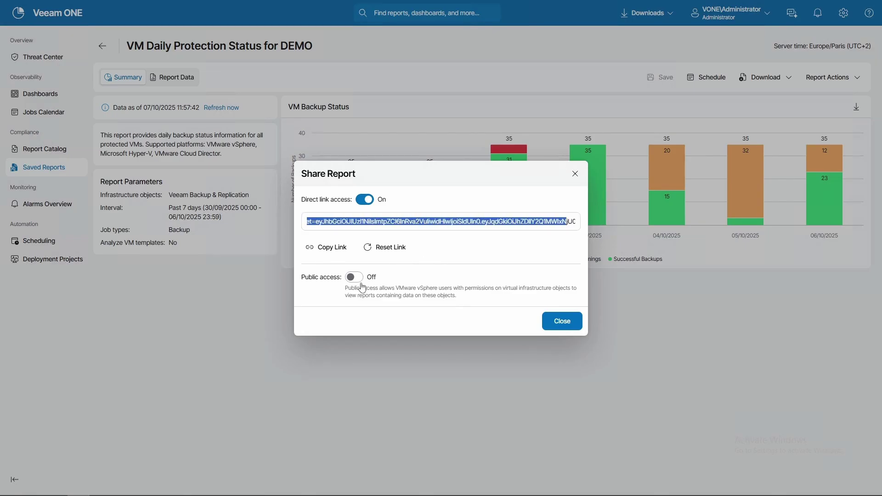
{"action": "left_click", "coordinate": [390, 327]}
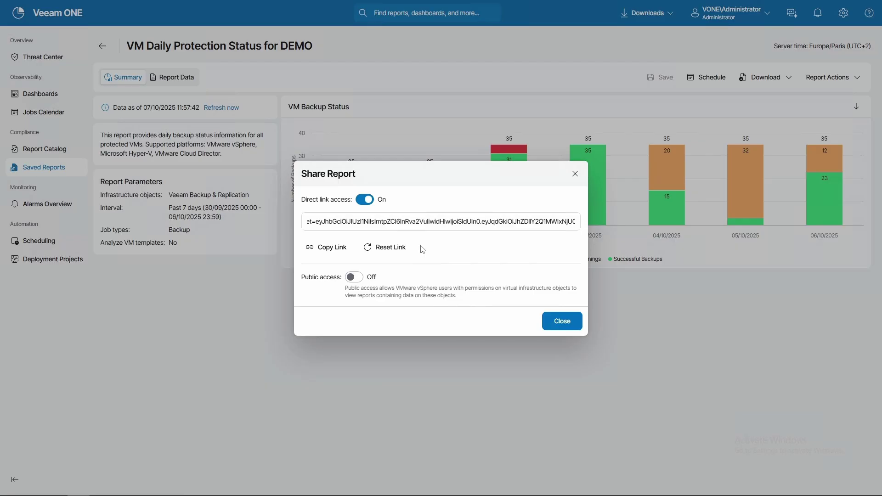
{"action": "left_click", "coordinate": [329, 250]}
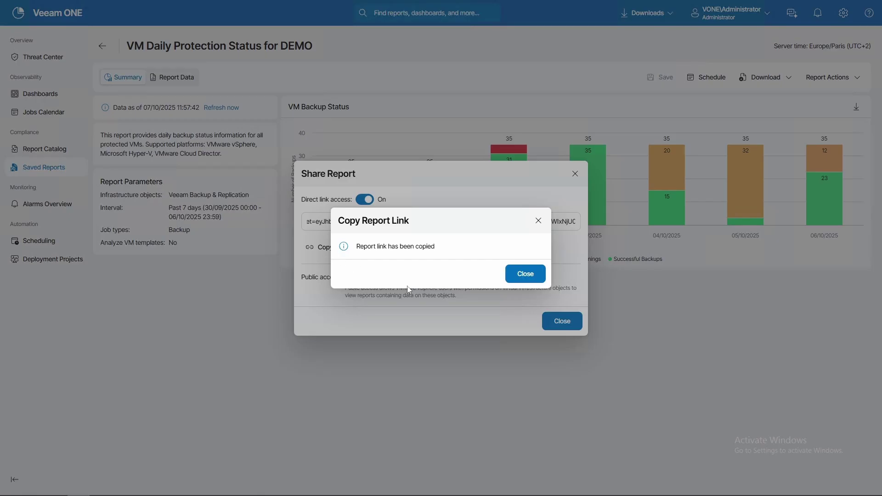
{"action": "left_click", "coordinate": [527, 274]}
{"action": "left_click", "coordinate": [562, 322]}
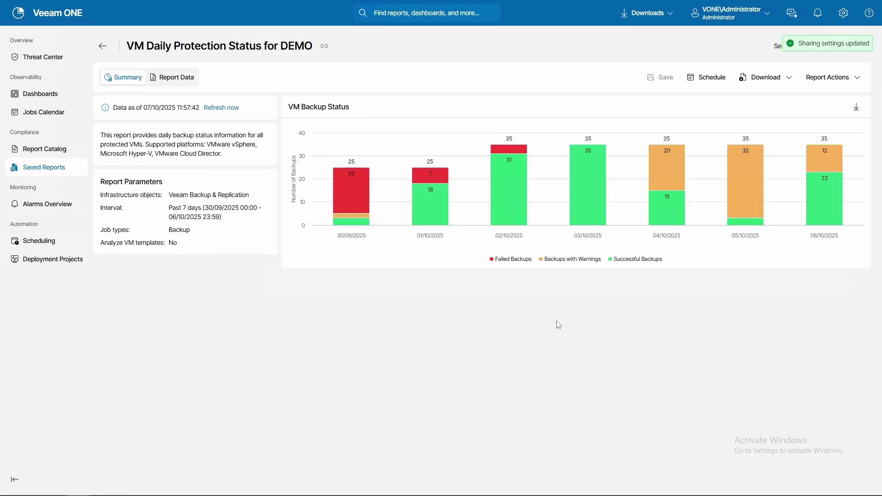
Step: Paste the copied report link, including its access token, into a new browser tab and open the shared report
{"action": "key", "text": "F11"}
{"action": "left_click", "coordinate": [134, 10]}
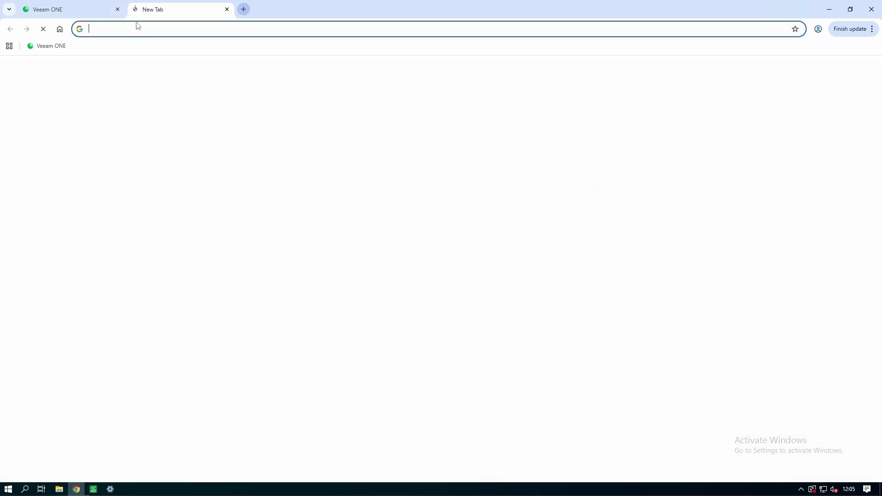
{"action": "key", "text": "ctrl+v"}
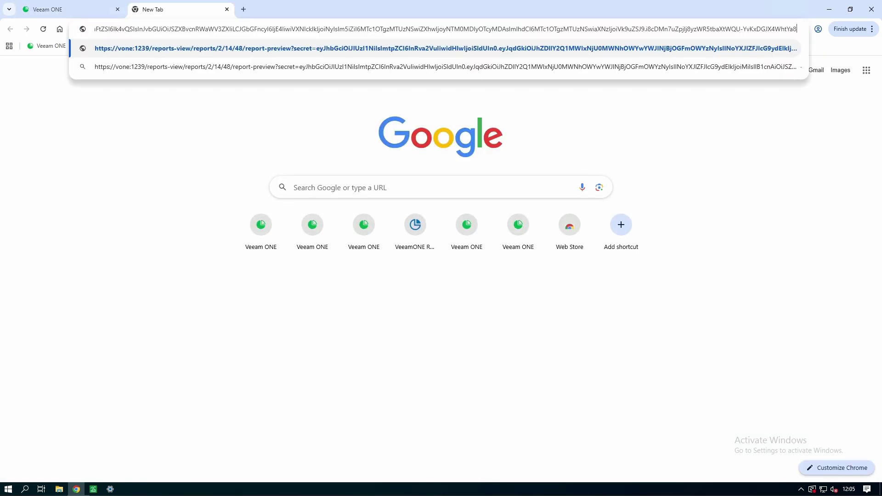
{"action": "key", "text": "Return"}
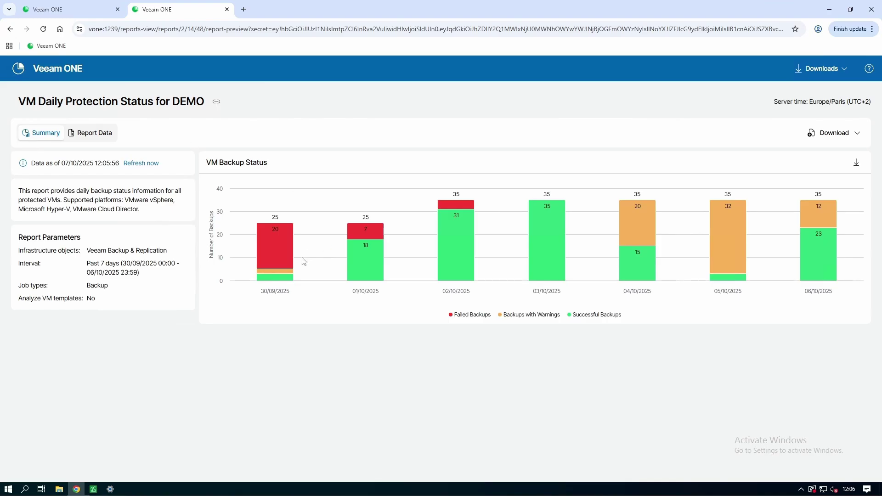
Step: Expand the Failed, Success and Warning groups in the shared report's data, and return to its summary
{"action": "left_click", "coordinate": [94, 134]}
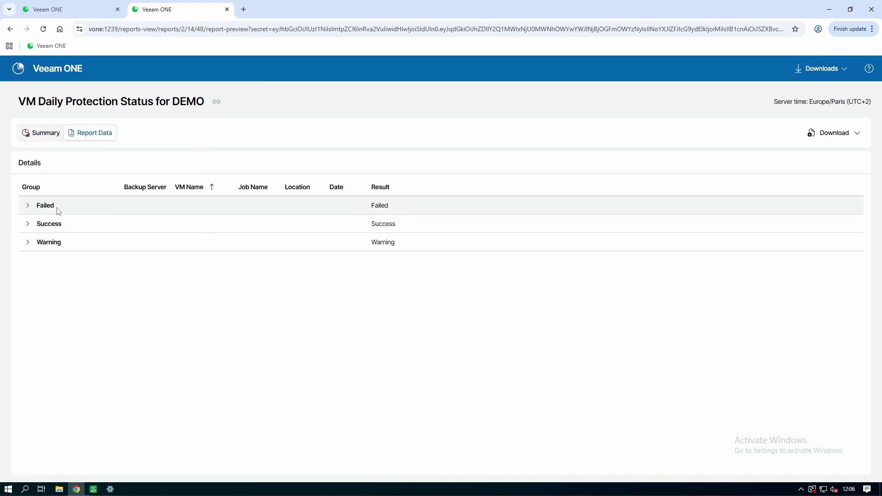
{"action": "left_click", "coordinate": [28, 206]}
{"action": "left_click", "coordinate": [28, 260]}
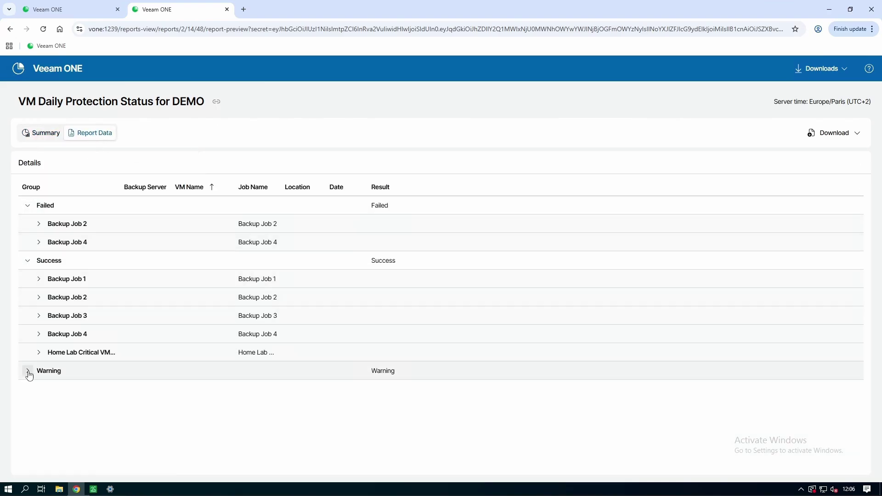
{"action": "left_click", "coordinate": [28, 371]}
{"action": "left_click", "coordinate": [40, 134]}
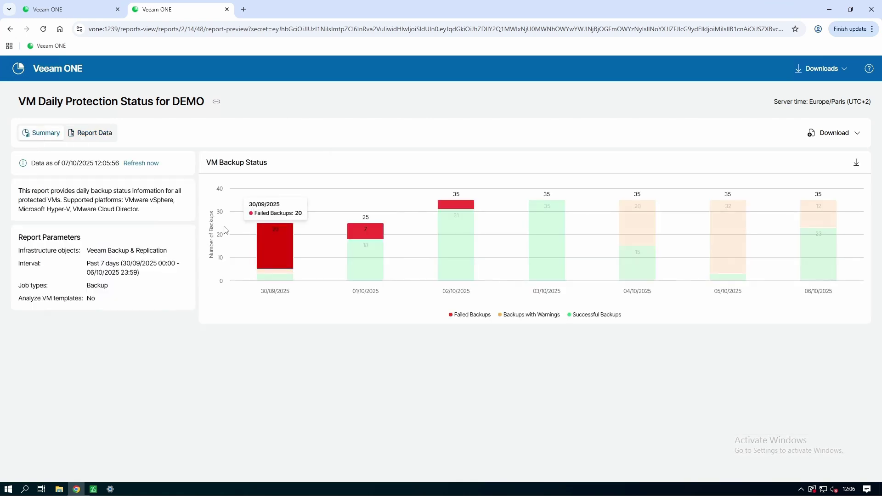
Step: Check the shared report's recent downloads and its available download formats without downloading anything
{"action": "left_click", "coordinate": [844, 72]}
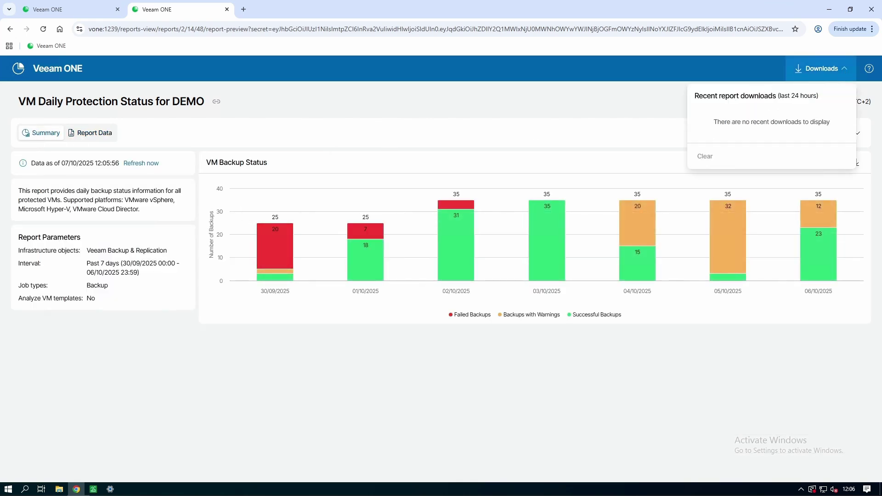
{"action": "left_click", "coordinate": [798, 70]}
{"action": "left_click", "coordinate": [798, 71]}
{"action": "left_click", "coordinate": [599, 133]}
{"action": "left_click", "coordinate": [803, 79]}
{"action": "left_click", "coordinate": [803, 80]}
{"action": "left_click", "coordinate": [858, 138]}
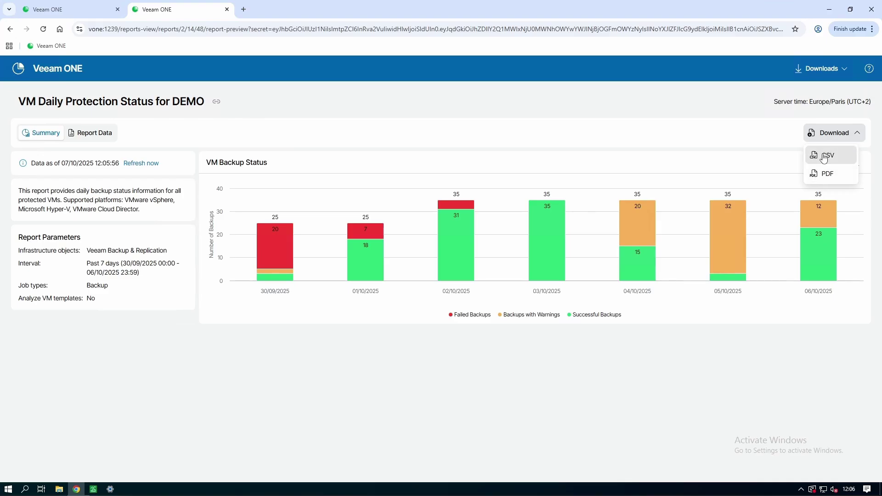
{"action": "left_click", "coordinate": [358, 134]}
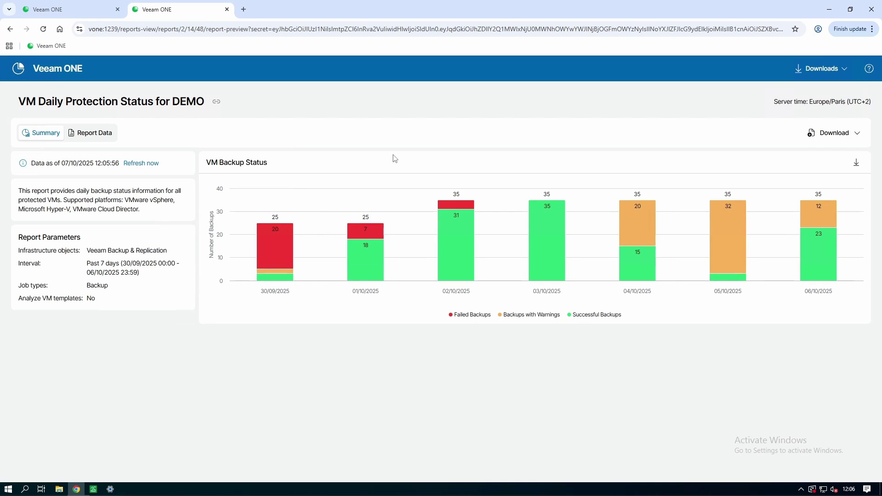
Step: Return to the original report's browser tab in full screen and view the download formats offered there
{"action": "key", "text": "ctrl+shift+Tab"}
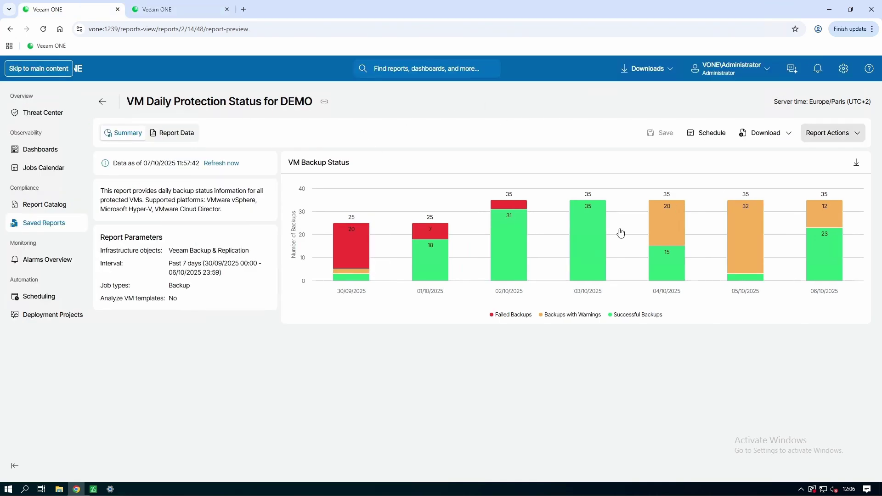
{"action": "key", "text": "alt+f"}
{"action": "left_click", "coordinate": [867, 237]}
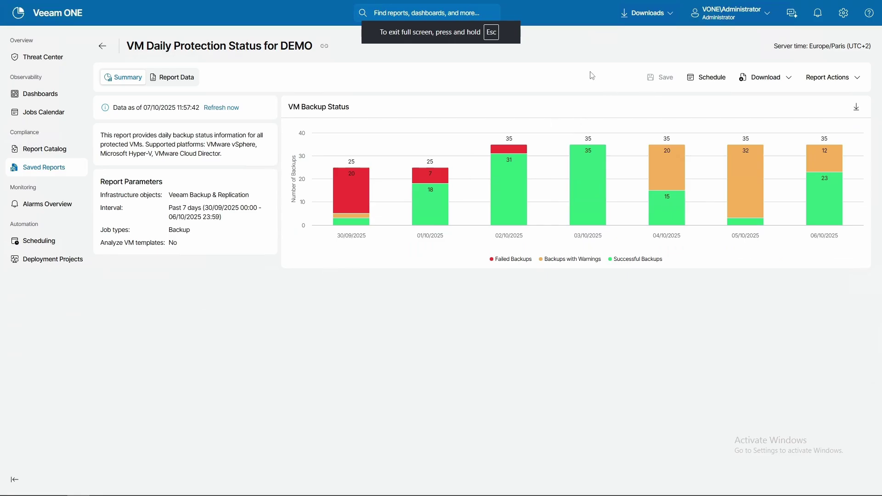
{"action": "left_click", "coordinate": [775, 78]}
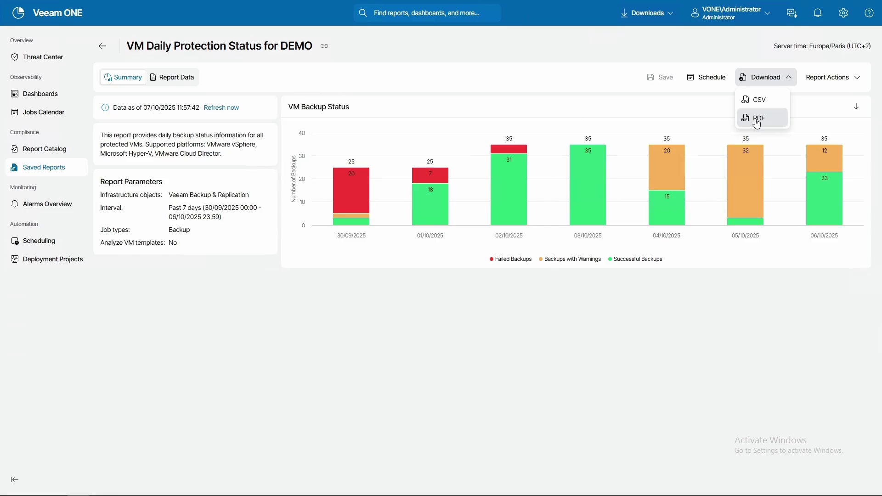
Step: Start a new delivery schedule for the report, running daily at 09:00 AM on Monday only
{"action": "left_click", "coordinate": [701, 79]}
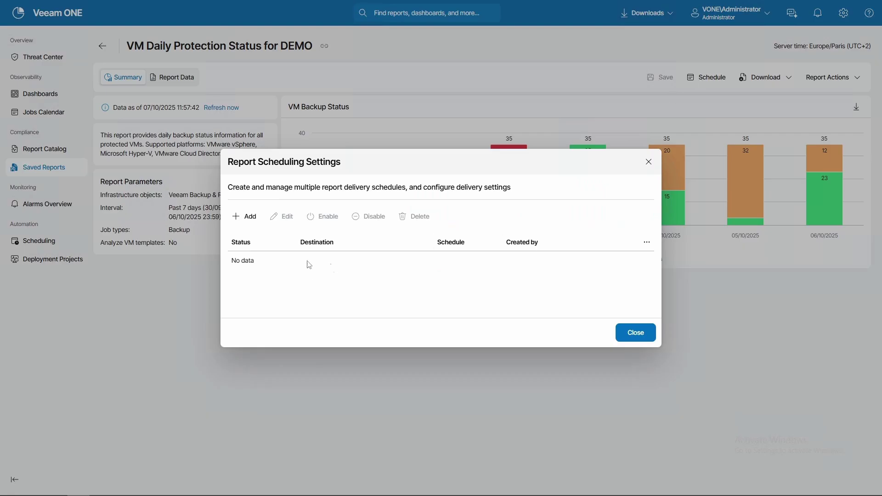
{"action": "left_click", "coordinate": [242, 217]}
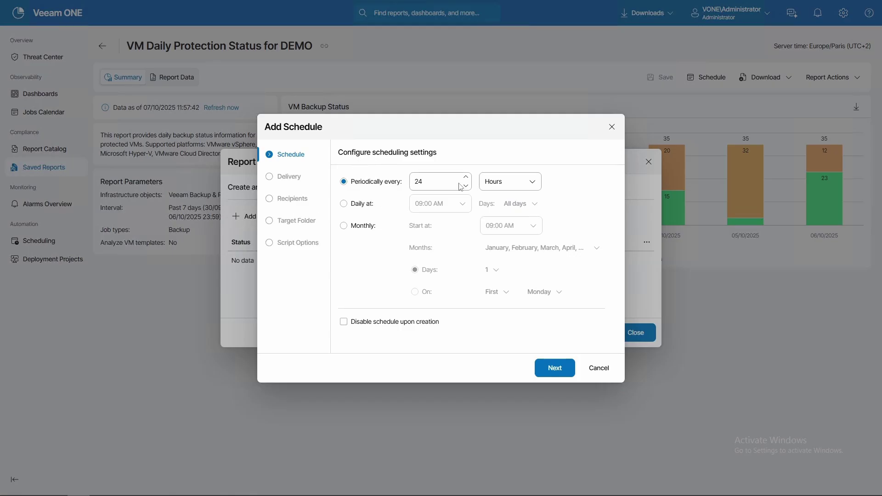
{"action": "left_click", "coordinate": [343, 208]}
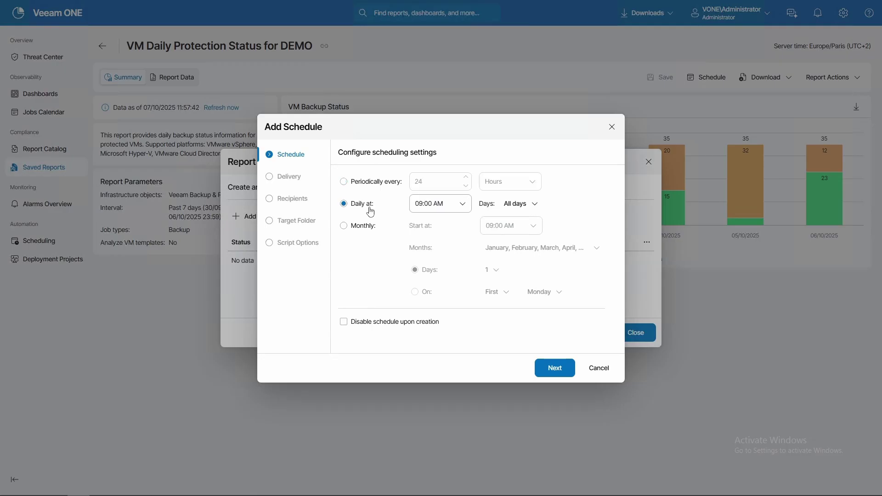
{"action": "left_click", "coordinate": [529, 205]}
{"action": "left_click", "coordinate": [572, 292]}
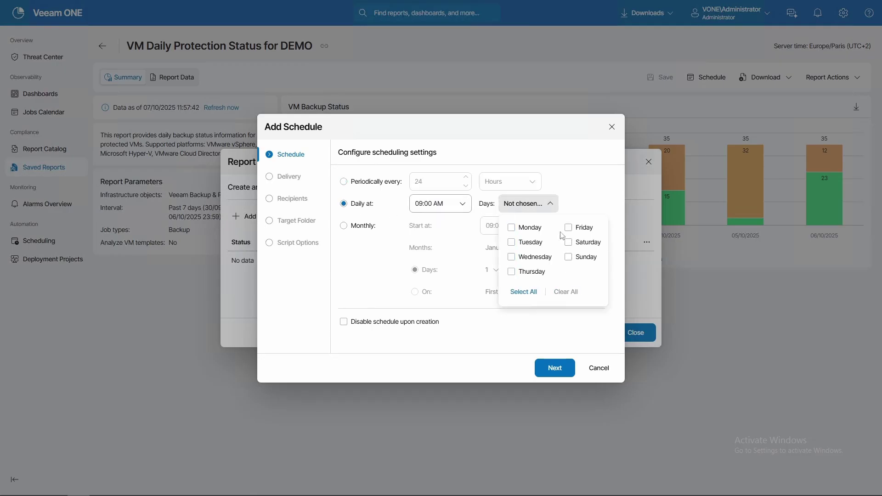
{"action": "left_click", "coordinate": [511, 228]}
{"action": "left_click", "coordinate": [369, 288]}
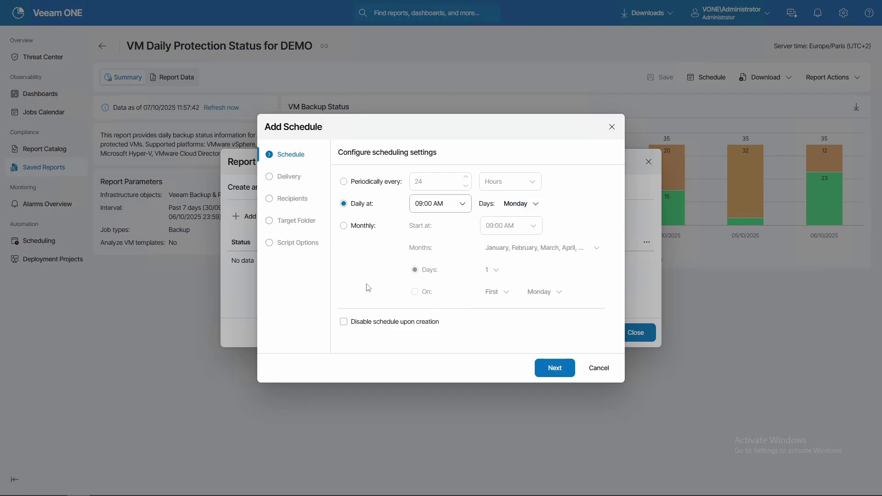
{"action": "left_click", "coordinate": [562, 369]}
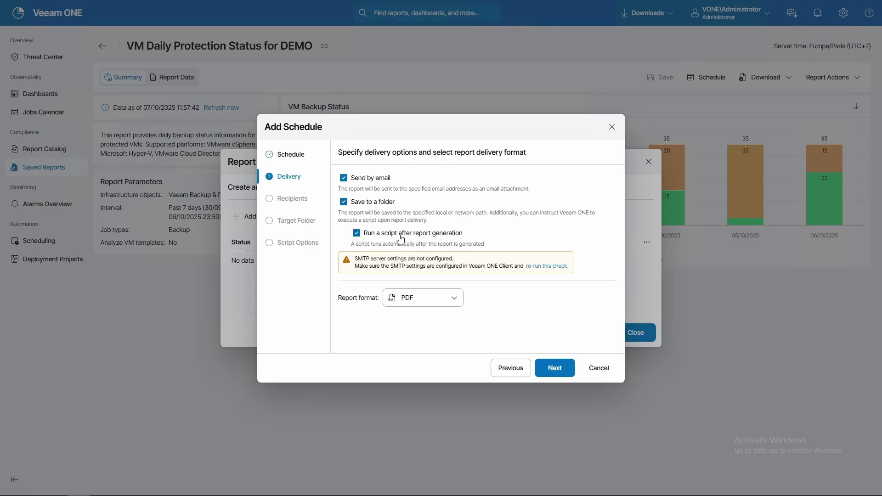
Step: Set the schedule's delivery to email only in PDF format, without saving to a folder or running a script
{"action": "left_click", "coordinate": [409, 298]}
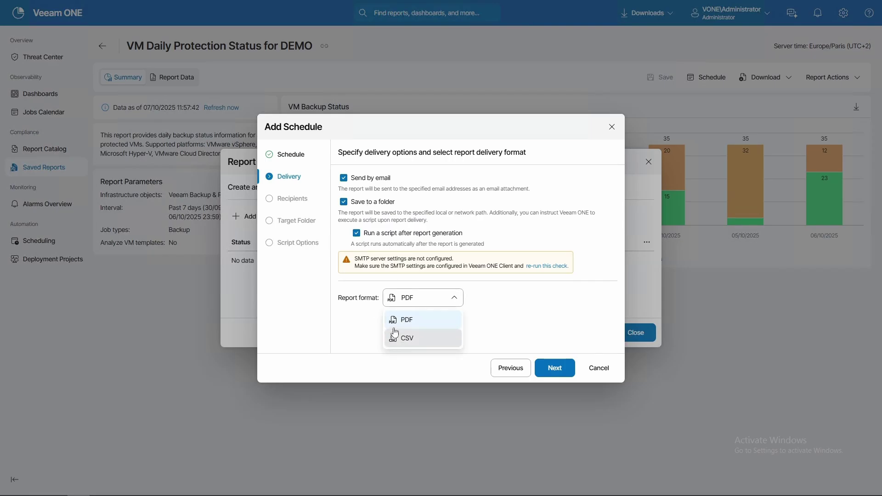
{"action": "left_click", "coordinate": [405, 321]}
{"action": "left_click", "coordinate": [356, 233]}
{"action": "left_click", "coordinate": [344, 202]}
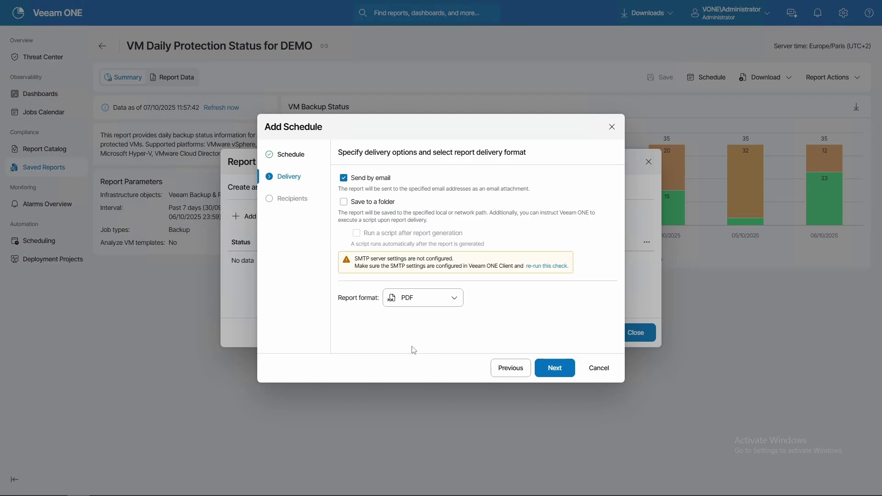
{"action": "left_click", "coordinate": [552, 370]}
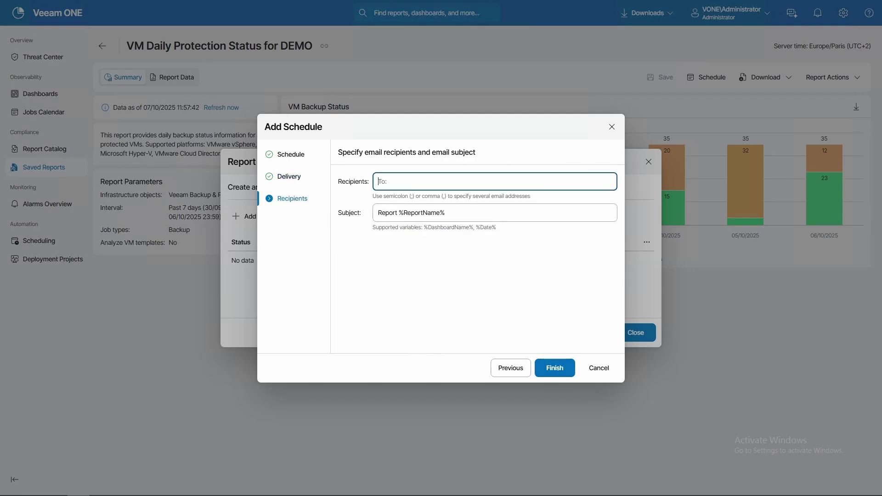
Step: Check the email recipients and subject fields of the new delivery schedule without filling them in
{"action": "key", "text": "Tab"}
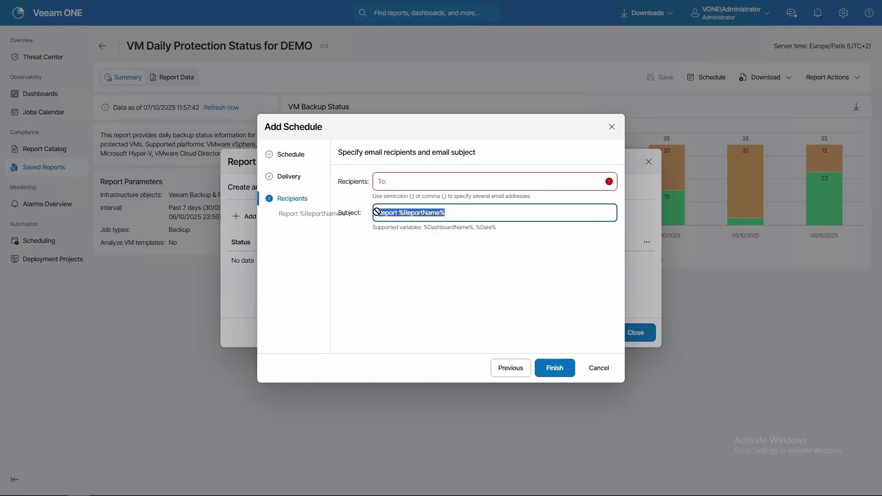
{"action": "left_click", "coordinate": [389, 182]}
{"action": "left_click", "coordinate": [459, 306]}
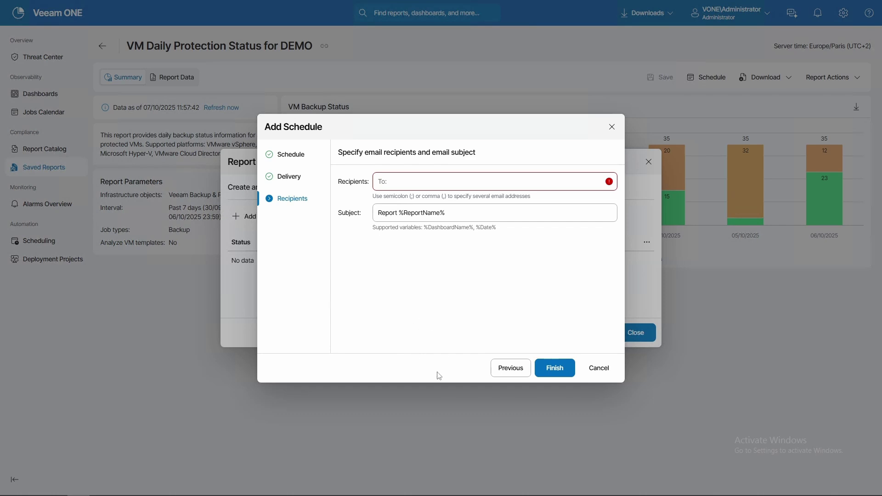
Step: Discard the new delivery schedule and close the report's scheduling settings
{"action": "left_click", "coordinate": [613, 370]}
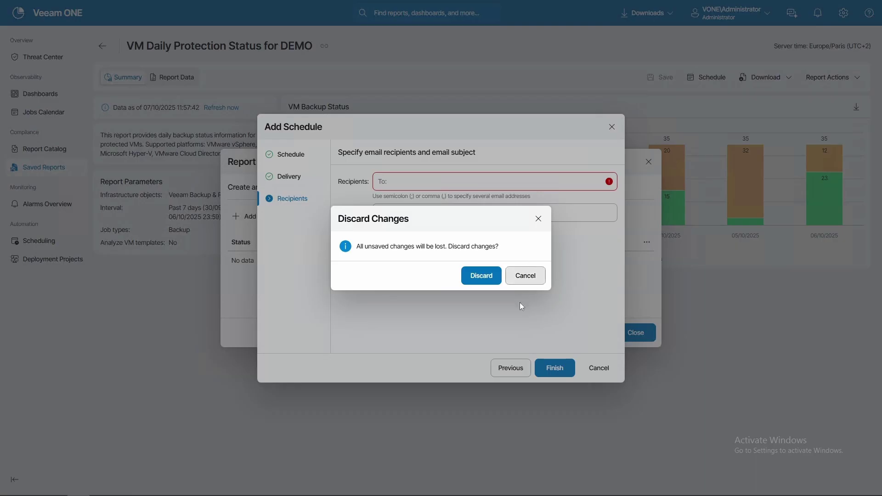
{"action": "left_click", "coordinate": [525, 278]}
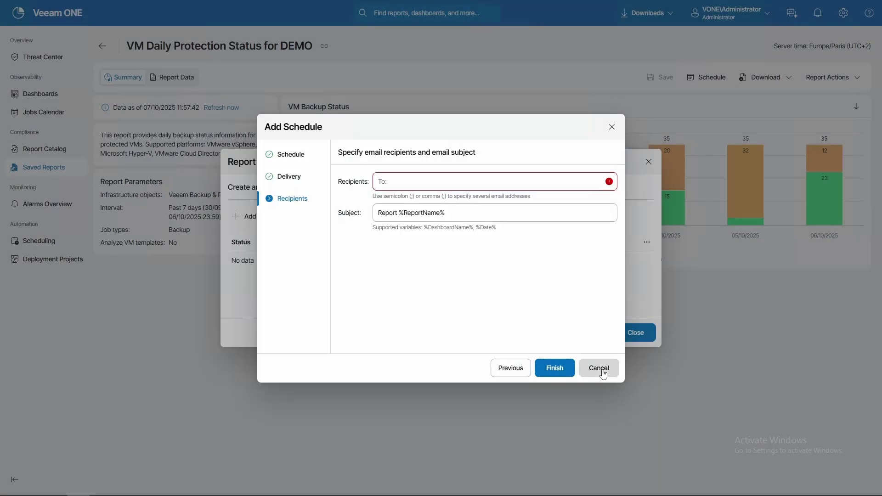
{"action": "left_click", "coordinate": [599, 368]}
{"action": "left_click", "coordinate": [491, 277]}
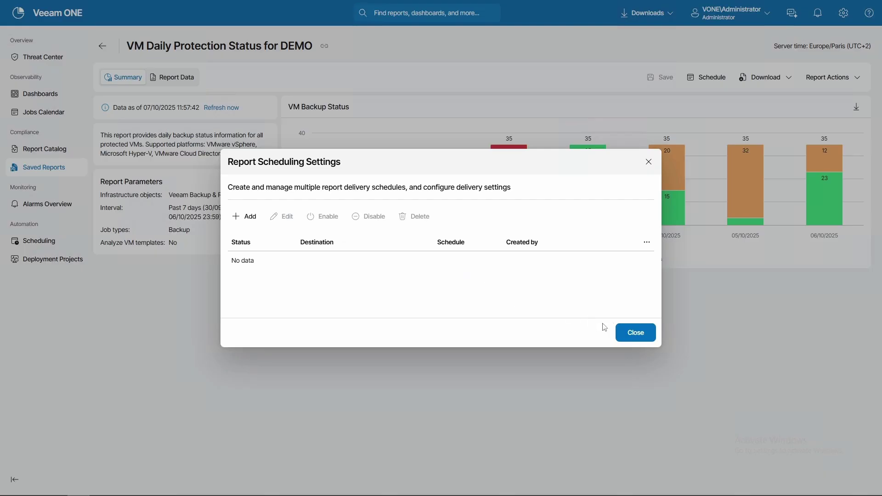
{"action": "left_click", "coordinate": [634, 335]}
Step: Export the report to PDF with the default file name, A4 page format and portrait orientation
{"action": "left_click", "coordinate": [794, 82]}
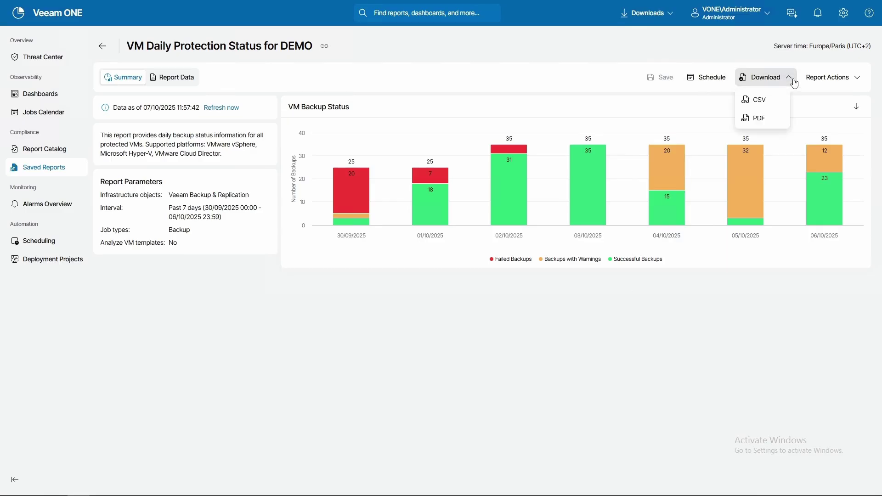
{"action": "left_click", "coordinate": [760, 120]}
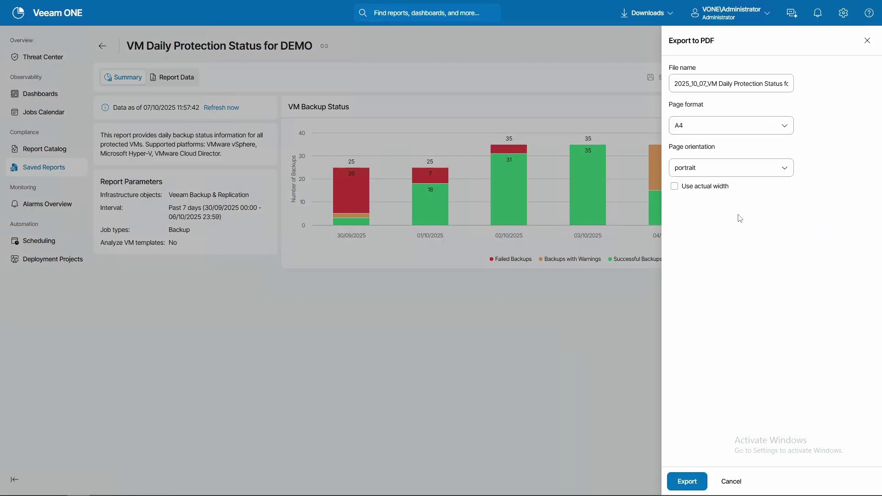
{"action": "left_click", "coordinate": [735, 84]}
{"action": "left_click", "coordinate": [790, 130]}
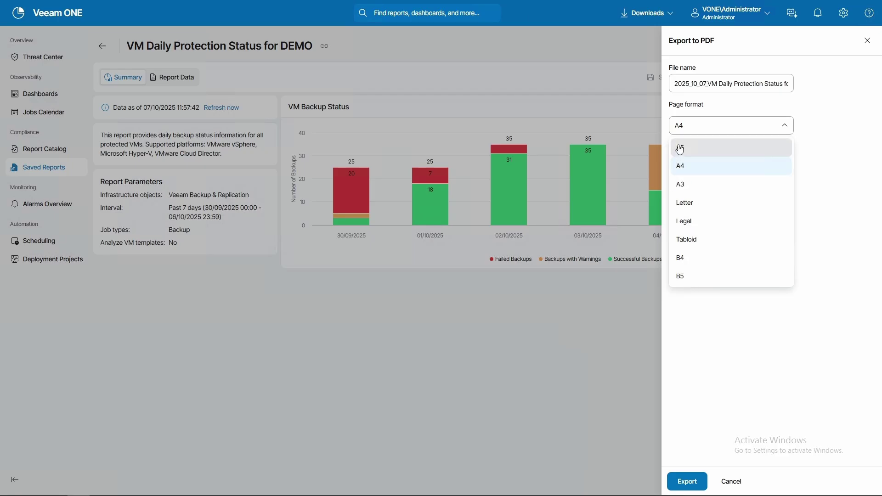
{"action": "left_click", "coordinate": [681, 167]}
{"action": "left_click", "coordinate": [698, 170]}
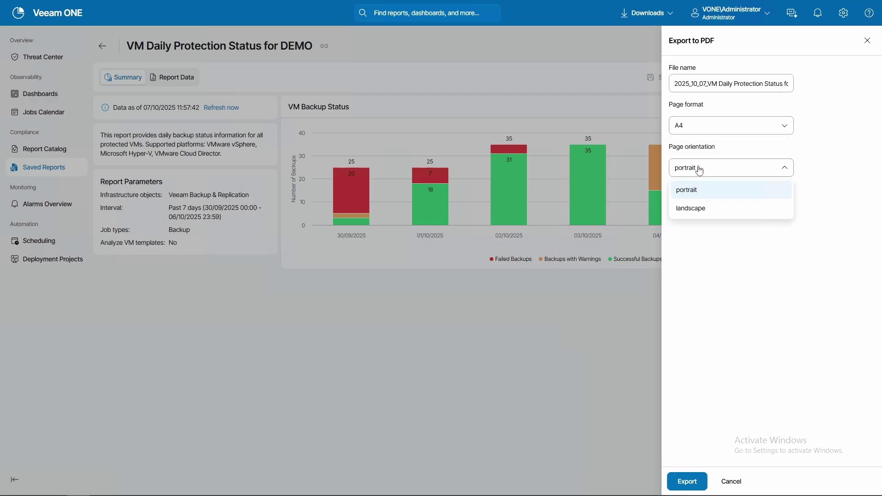
{"action": "left_click", "coordinate": [699, 169]}
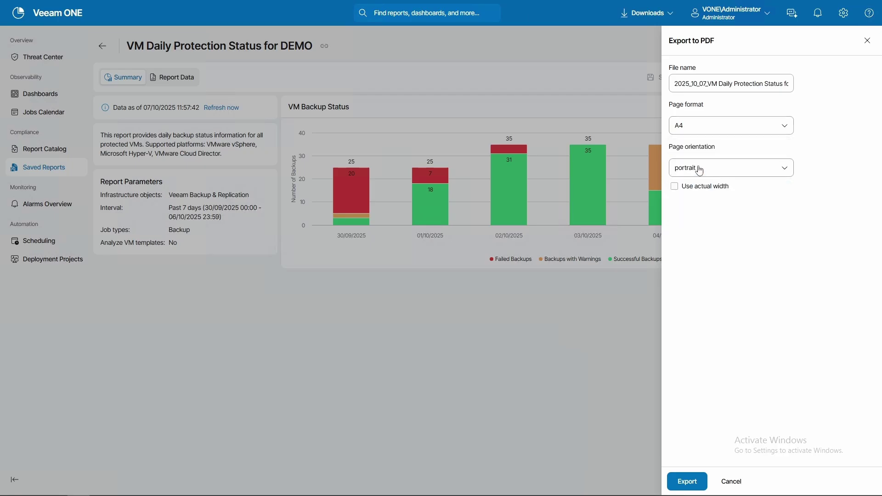
{"action": "left_click", "coordinate": [692, 484]}
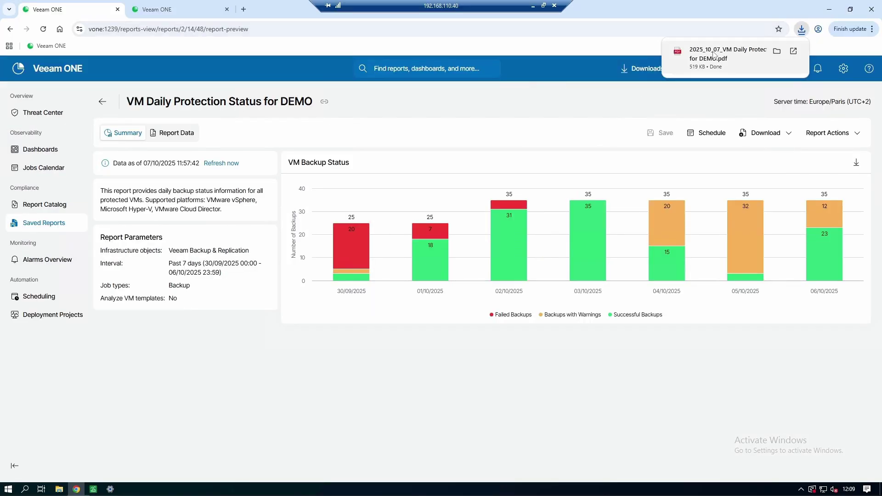
Step: Open the downloaded PDF and look through its parameters, backup status chart and detail pages, ending back on page 1
{"action": "left_click", "coordinate": [715, 55]}
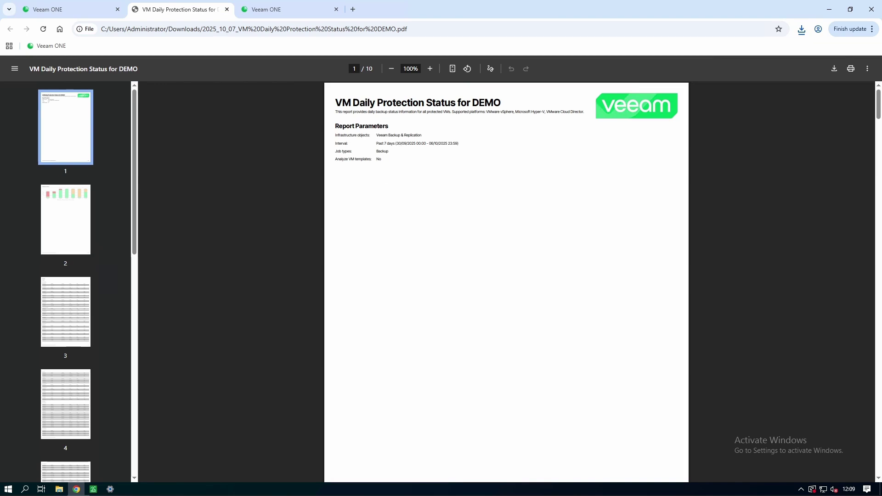
{"action": "left_click", "coordinate": [74, 217]}
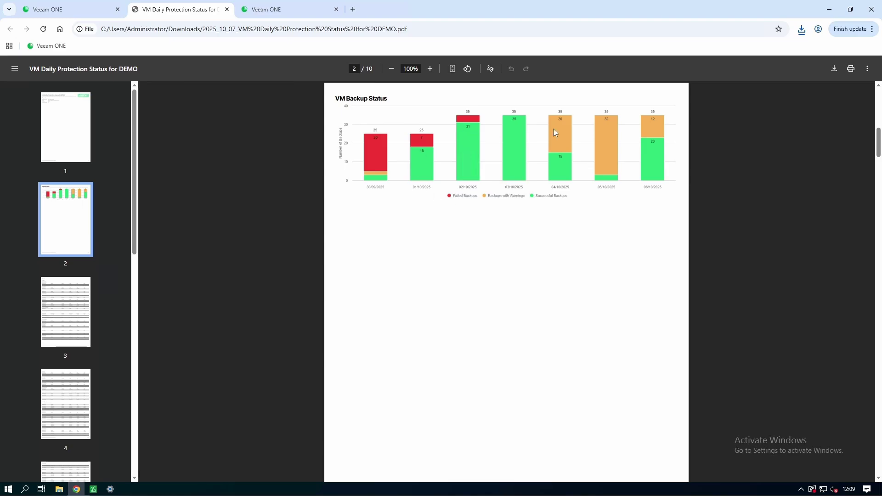
{"action": "left_click", "coordinate": [68, 311]}
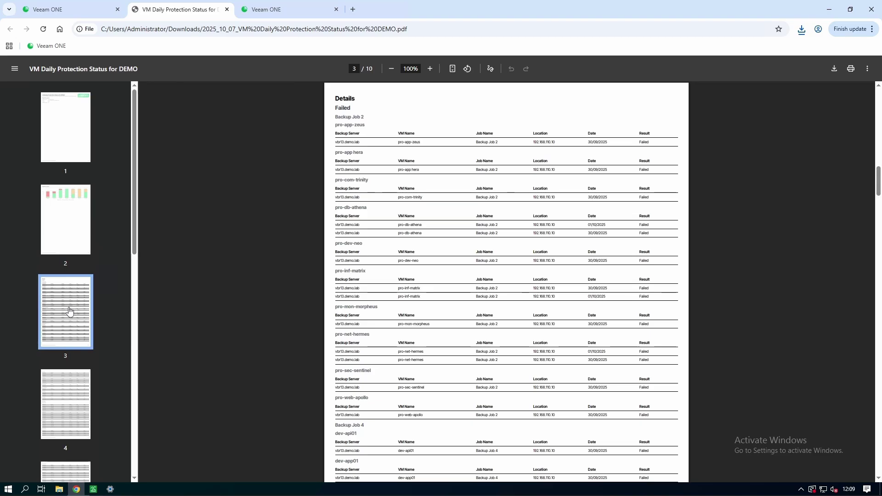
{"action": "left_click", "coordinate": [73, 399]}
{"action": "scroll", "coordinate": [77, 393], "scroll_direction": "down", "scroll_amount": 4}
{"action": "left_click", "coordinate": [76, 332]}
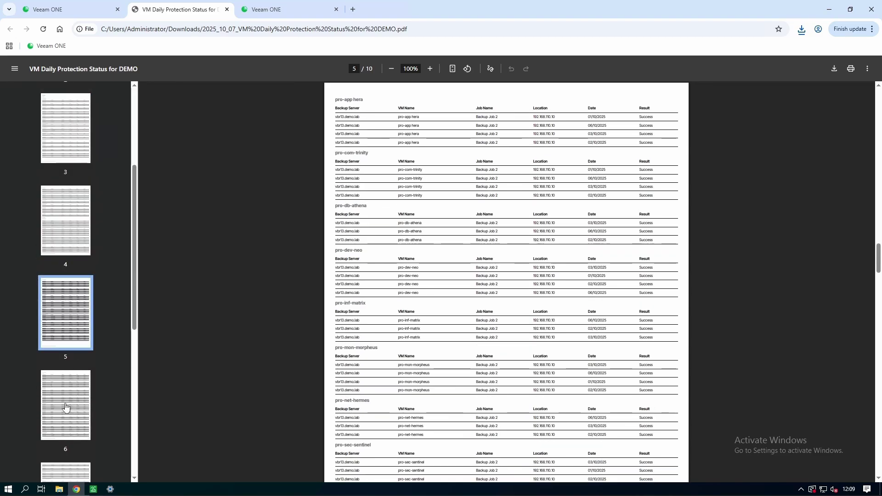
{"action": "scroll", "coordinate": [76, 332], "scroll_direction": "down", "scroll_amount": 8}
{"action": "left_click", "coordinate": [72, 258]}
{"action": "left_click", "coordinate": [82, 404]}
{"action": "scroll", "coordinate": [70, 330], "scroll_direction": "up", "scroll_amount": 15}
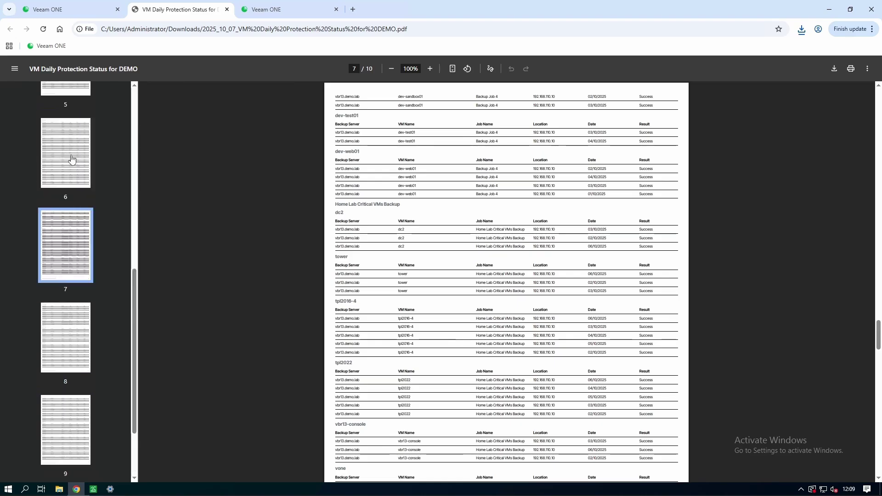
{"action": "left_click", "coordinate": [65, 129]}
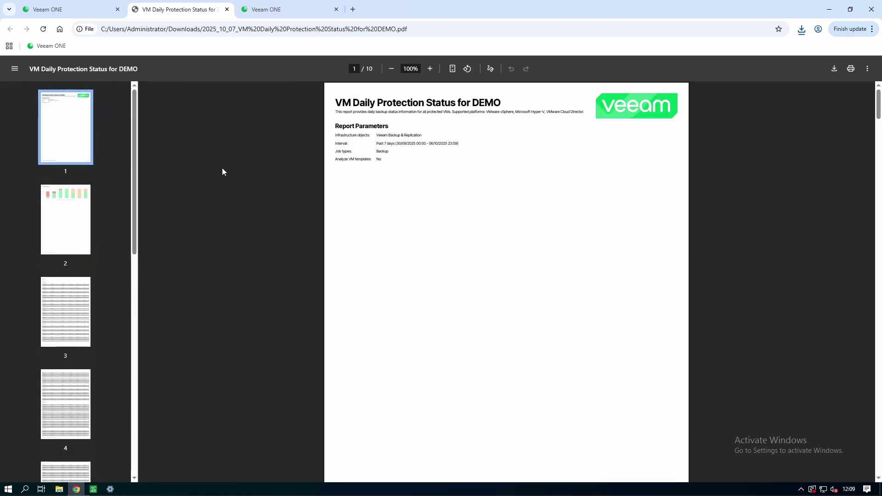
Step: Return to the report's Veeam ONE browser tab and download the report in CSV format
{"action": "left_click", "coordinate": [100, 10]}
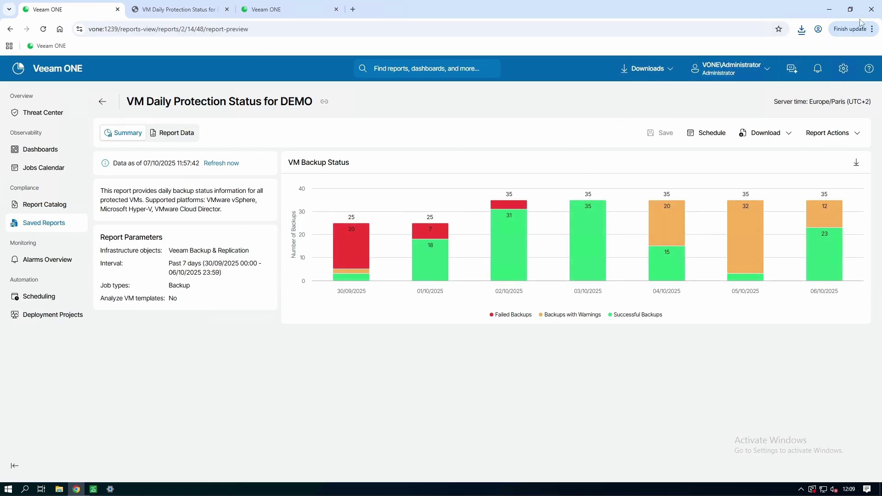
{"action": "key", "text": "F11"}
{"action": "left_click", "coordinate": [791, 79]}
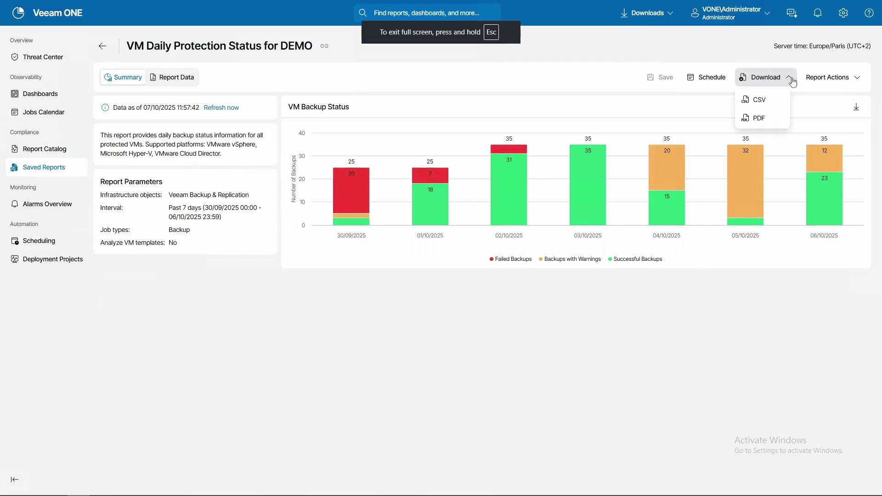
{"action": "left_click", "coordinate": [762, 106]}
{"action": "key", "text": "F11"}
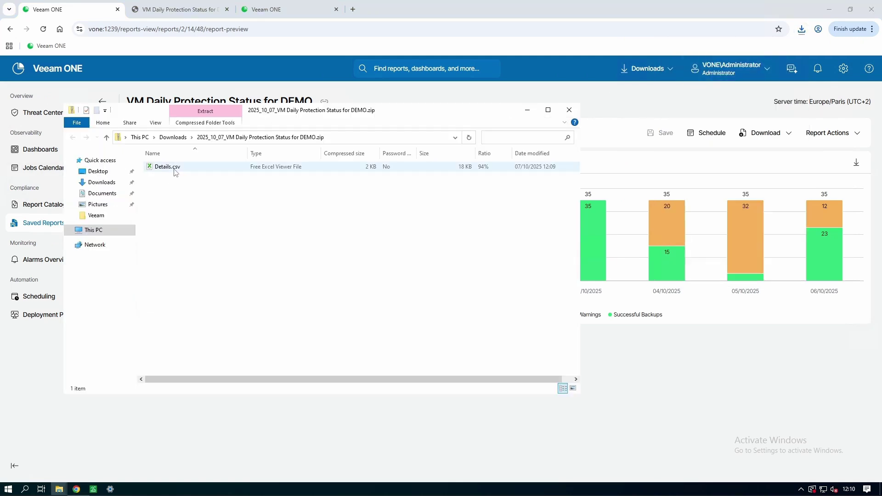
Step: Open Details.csv from the downloaded zip archive and widen the Backup Server, VM Name and Job Name columns to show their contents
{"action": "left_click", "coordinate": [173, 171]}
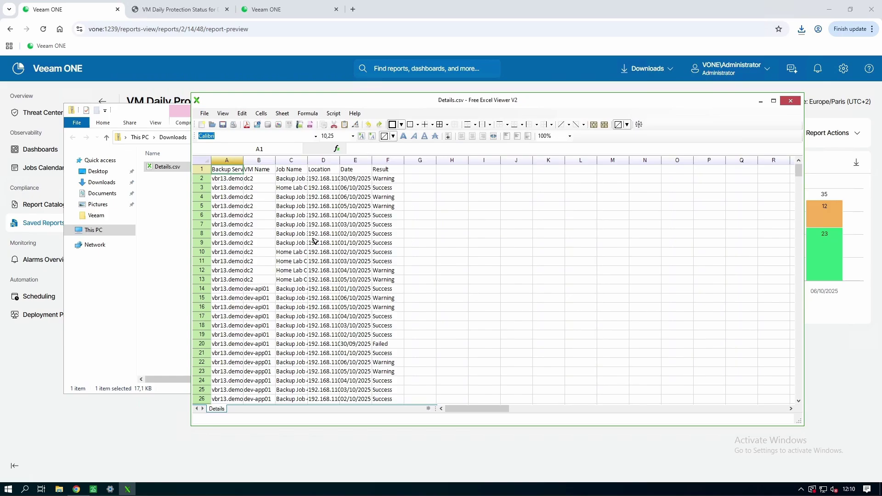
{"action": "scroll", "coordinate": [256, 203], "scroll_direction": "down", "scroll_amount": 3}
{"action": "scroll", "coordinate": [255, 184], "scroll_direction": "up", "scroll_amount": 3}
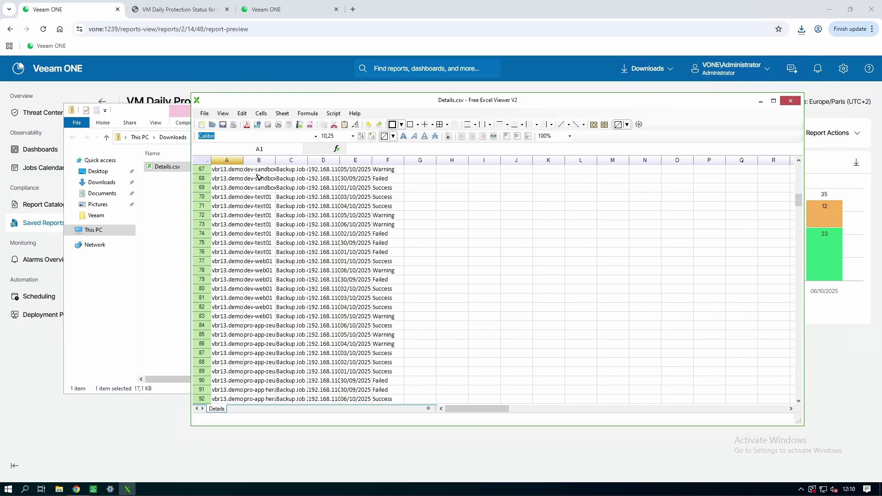
{"action": "double_click", "coordinate": [243, 160]}
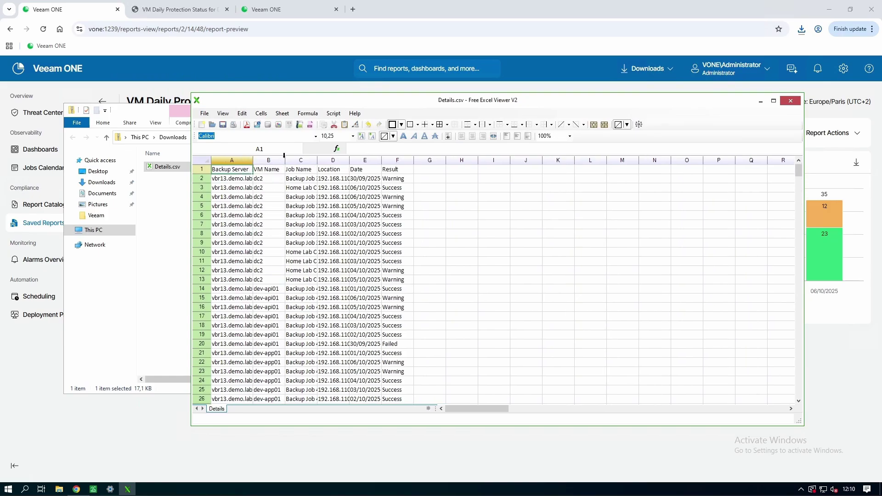
{"action": "left_click_drag", "start_coordinate": [286, 160], "coordinate": [305, 160]}
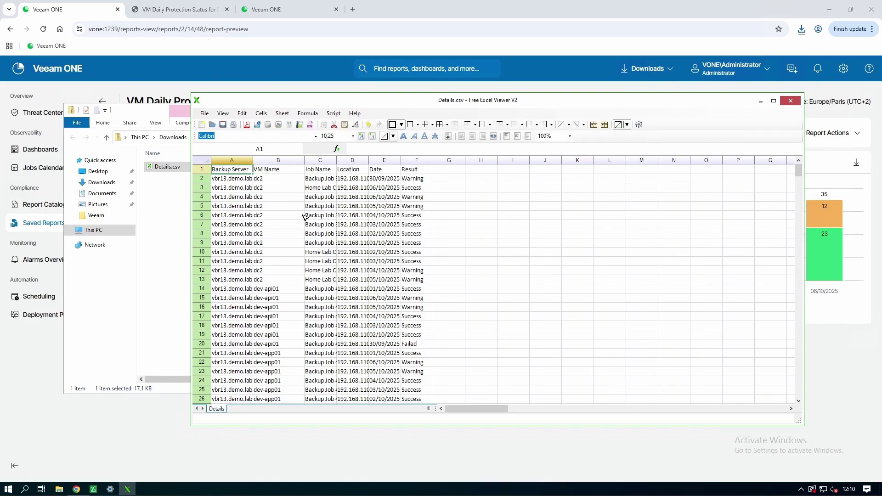
{"action": "double_click", "coordinate": [337, 160]}
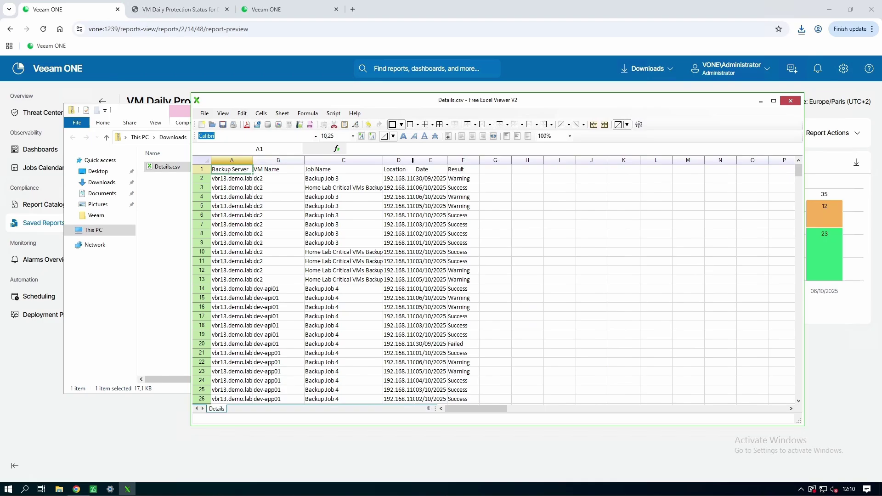
{"action": "double_click", "coordinate": [447, 162]}
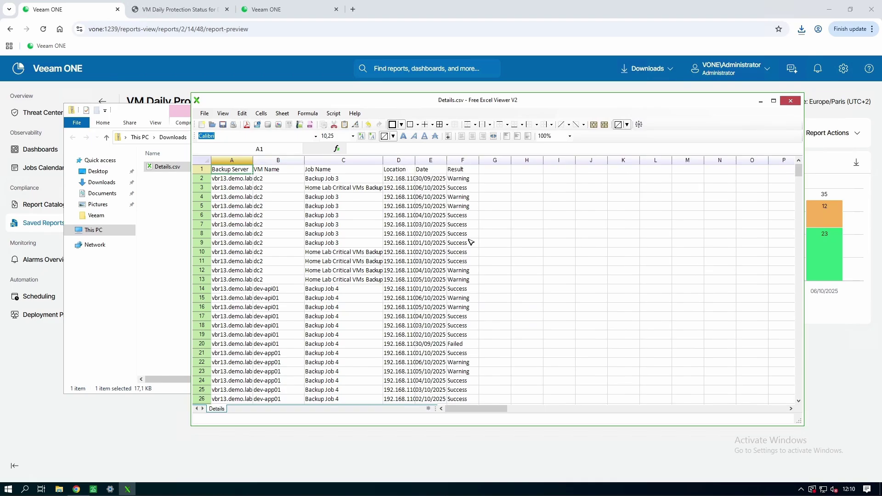
Step: Examine the Details.csv rows through to the last record, including the Date and Result columns, and return to the first row
{"action": "scroll", "coordinate": [468, 244], "scroll_direction": "down", "scroll_amount": 20}
{"action": "left_click_drag", "start_coordinate": [802, 203], "coordinate": [801, 266]}
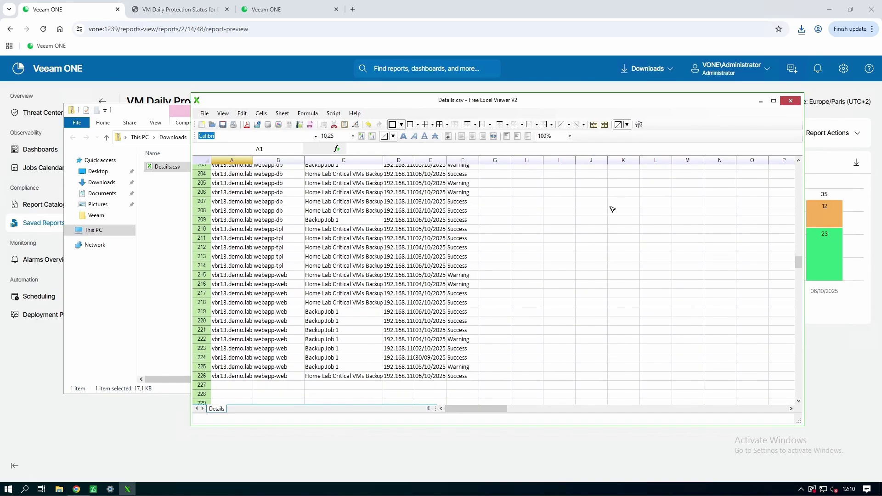
{"action": "left_click", "coordinate": [436, 160]}
{"action": "left_click", "coordinate": [465, 160]}
{"action": "left_click_drag", "start_coordinate": [798, 267], "coordinate": [770, 172]}
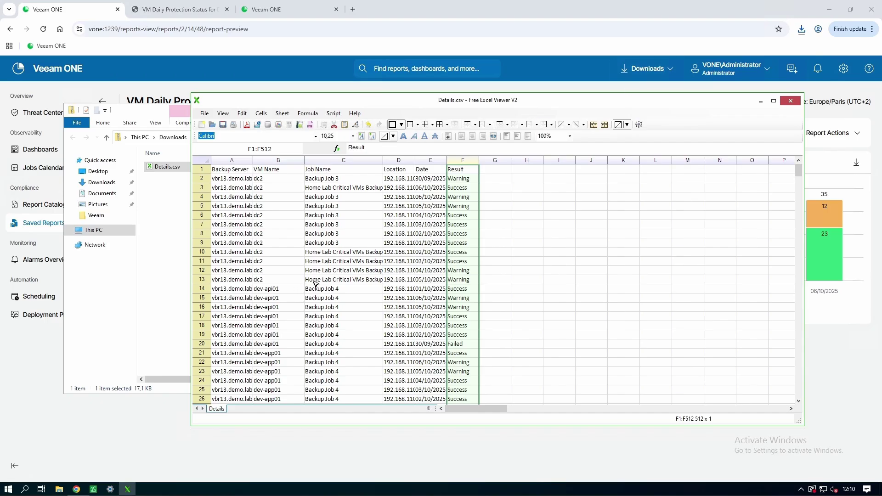
{"action": "mouse_move", "coordinate": [799, 171]}
{"action": "left_mouse_down"}
{"action": "mouse_move", "coordinate": [799, 180]}
{"action": "mouse_move", "coordinate": [798, 158]}
{"action": "left_mouse_up"}
{"action": "mouse_move", "coordinate": [473, 407]}
{"action": "left_mouse_down"}
{"action": "mouse_move", "coordinate": [552, 407]}
{"action": "mouse_move", "coordinate": [476, 408]}
{"action": "left_mouse_up"}
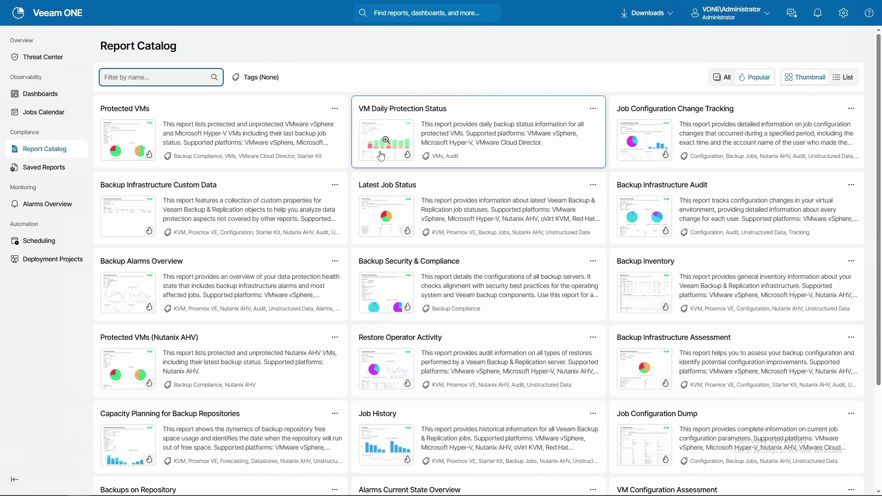
{"action": "left_click_drag", "start_coordinate": [485, 133], "coordinate": [487, 142]}
{"action": "left_click", "coordinate": [487, 141]}
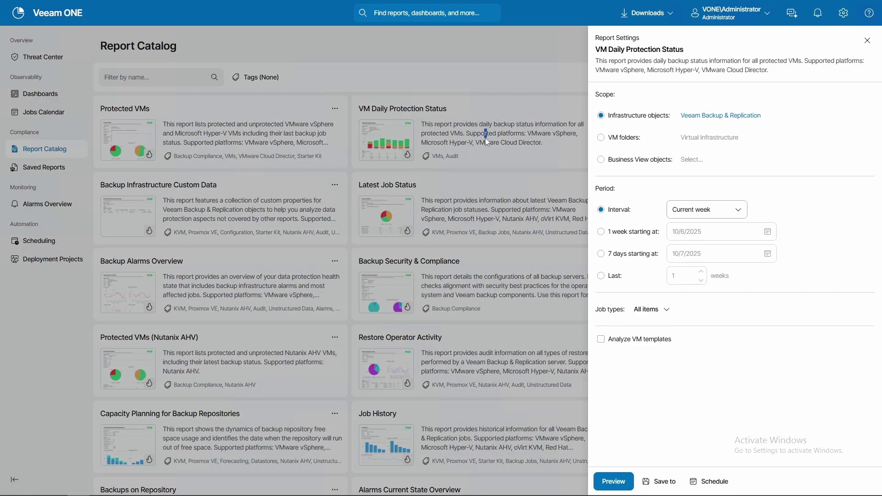
{"action": "left_click", "coordinate": [863, 44]}
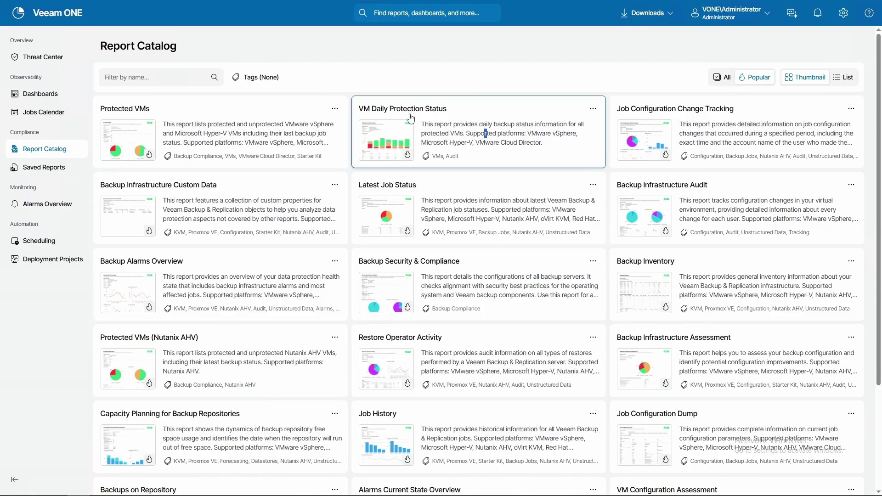
Step: Preview the Backup Alarms Overview report from the Report Catalog for the last 1 week and look over its Job Issues History chart
{"action": "left_click", "coordinate": [227, 285]}
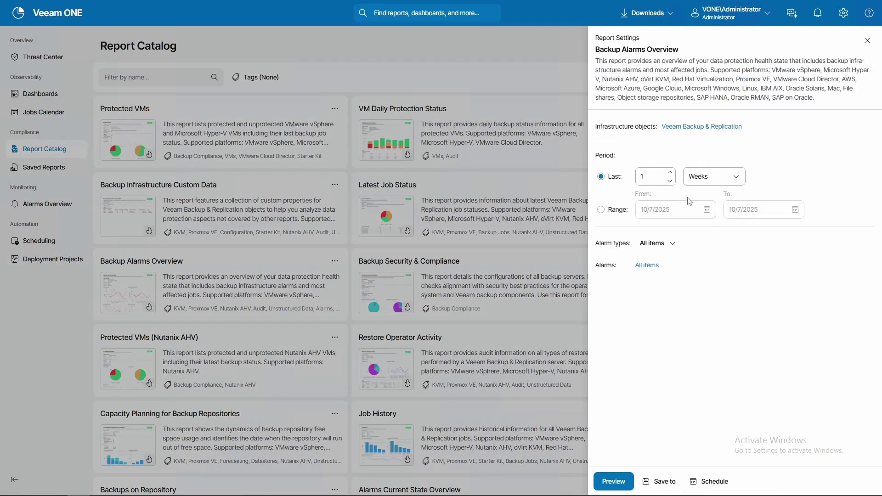
{"action": "left_click", "coordinate": [616, 481]}
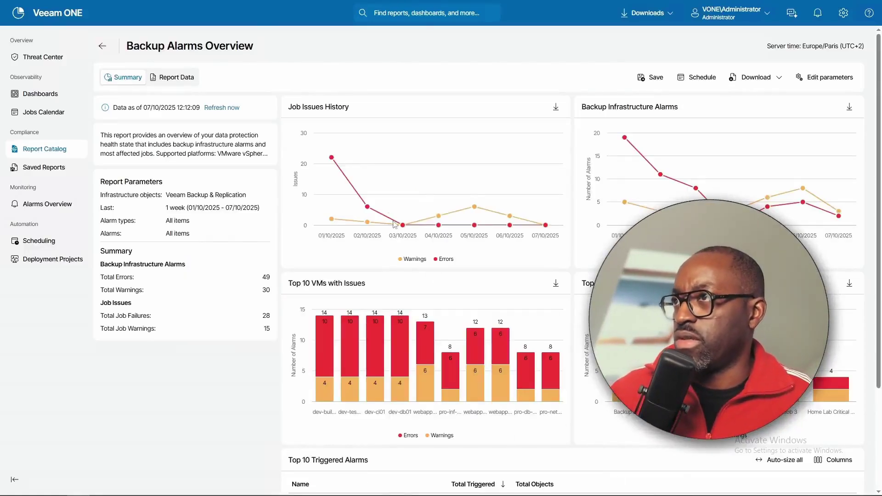
{"action": "mouse_move", "coordinate": [347, 175]}
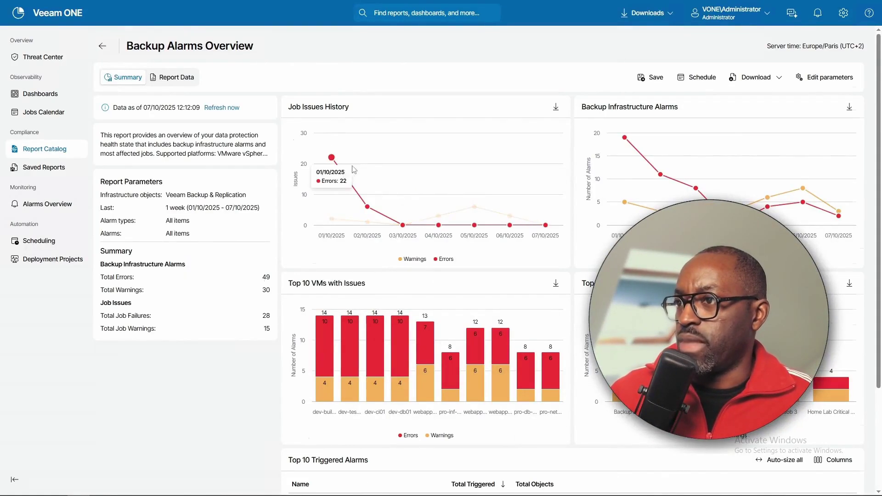
{"action": "scroll", "coordinate": [349, 176], "scroll_direction": "down", "scroll_amount": 3}
{"action": "scroll", "coordinate": [454, 230], "scroll_direction": "up", "scroll_amount": 3}
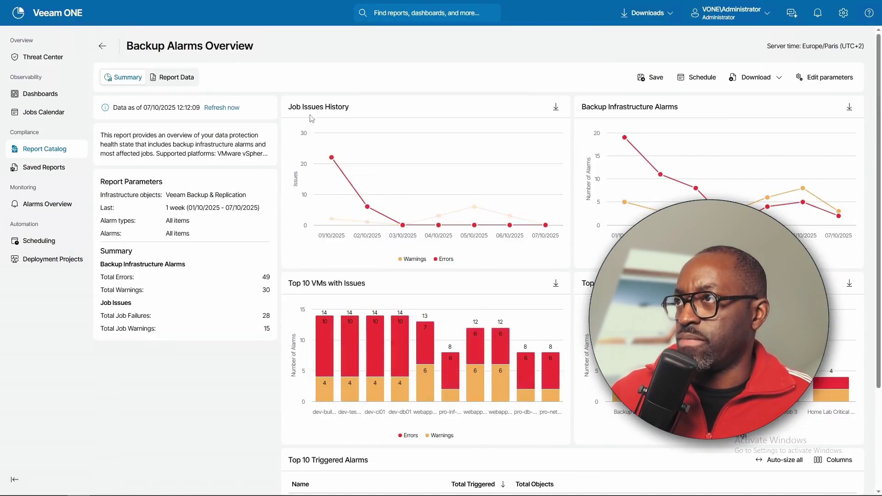
Step: Look over the Backup Alarms Overview charts and Top 10 Triggered Alarms, and examine the detailed alarm rows in the report data
{"action": "left_click_drag", "start_coordinate": [139, 46], "coordinate": [317, 64]}
{"action": "left_click", "coordinate": [308, 60]}
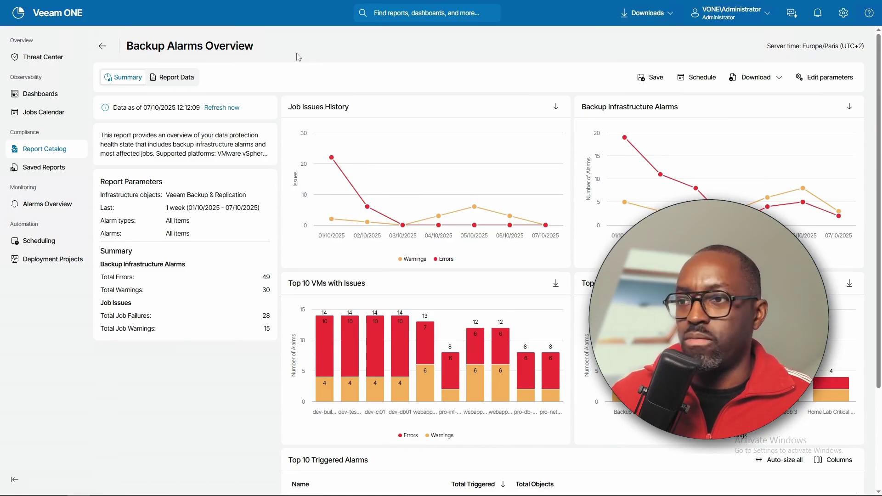
{"action": "scroll", "coordinate": [470, 216], "scroll_direction": "down", "scroll_amount": 4}
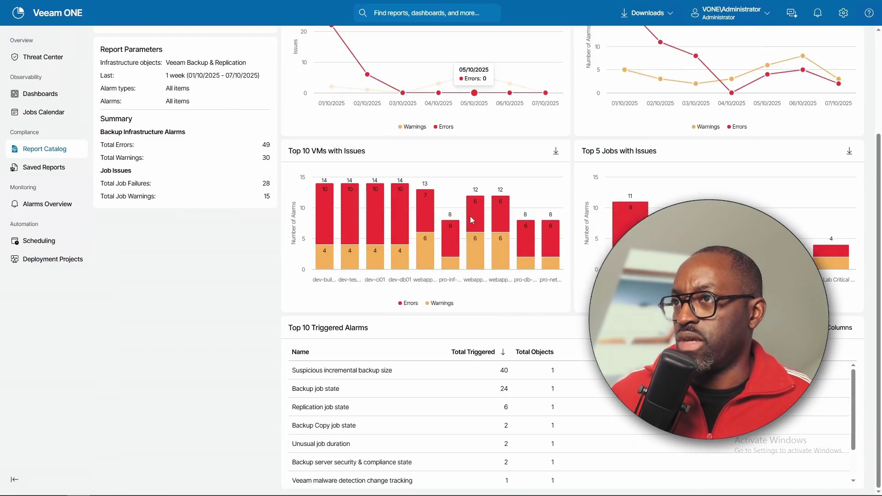
{"action": "scroll", "coordinate": [410, 210], "scroll_direction": "up", "scroll_amount": 4}
{"action": "left_click", "coordinate": [162, 77]}
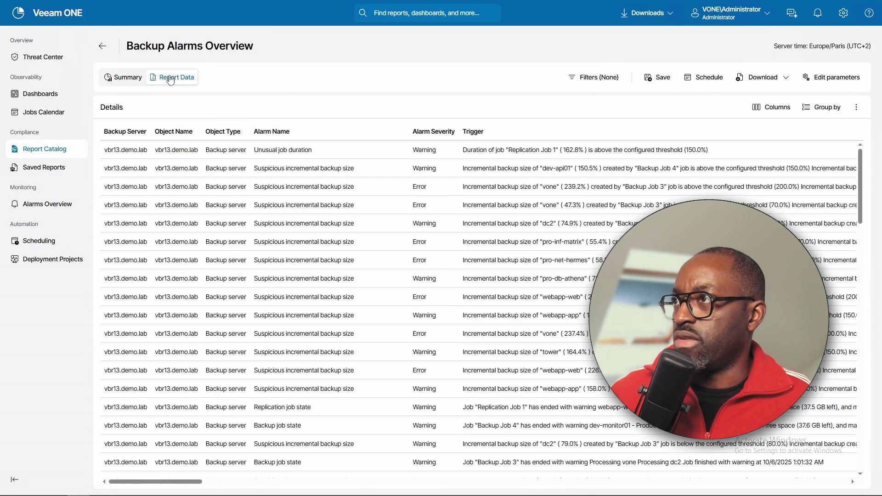
{"action": "scroll", "coordinate": [347, 206], "scroll_direction": "up", "scroll_amount": 6}
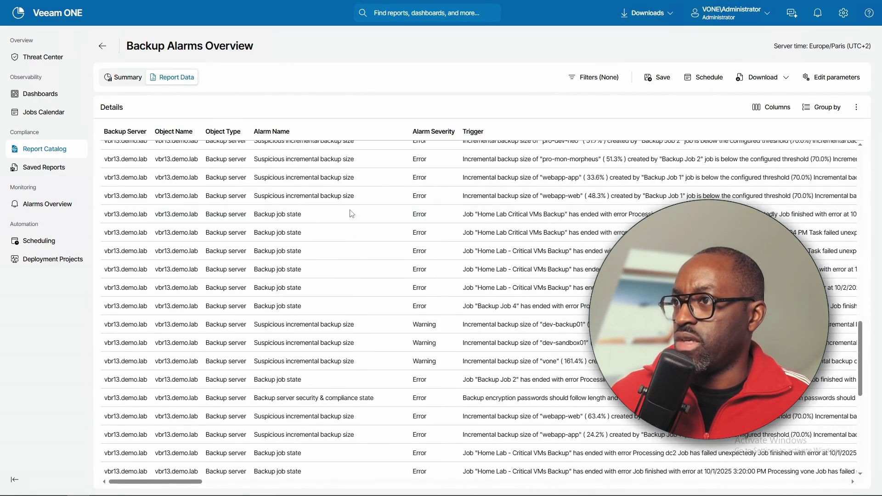
Step: Edit the Backup Alarms Overview parameters and set the period to the last 1 month
{"action": "left_click", "coordinate": [822, 78]}
{"action": "left_click", "coordinate": [714, 179]}
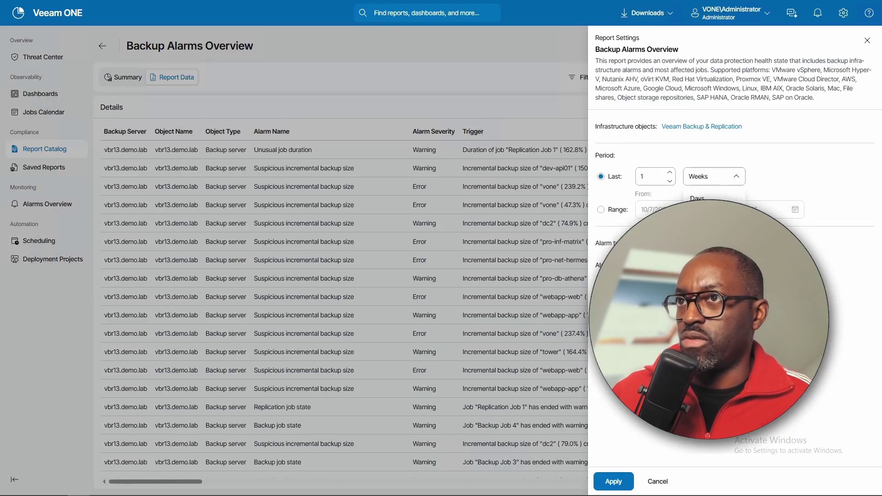
{"action": "left_click", "coordinate": [714, 235]}
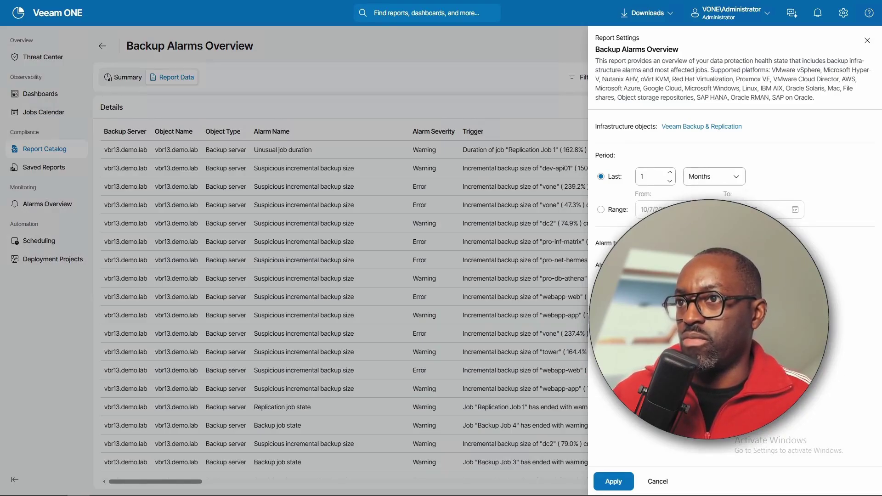
Step: Limit the alarm types to Backup server and browse the alarms offered for manual selection, discarding that selection
{"action": "left_click", "coordinate": [666, 243]}
{"action": "left_click", "coordinate": [270, 173]}
{"action": "scroll", "coordinate": [437, 294], "scroll_direction": "down", "scroll_amount": 10}
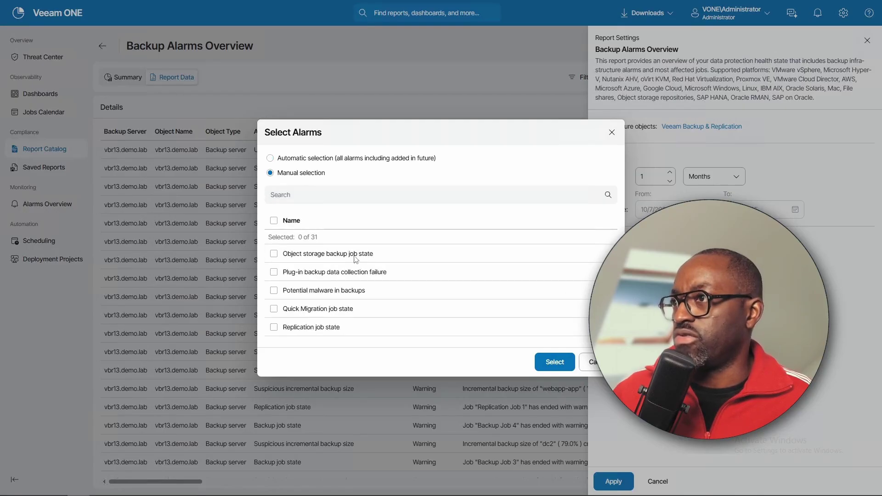
{"action": "scroll", "coordinate": [437, 294], "scroll_direction": "up", "scroll_amount": 10}
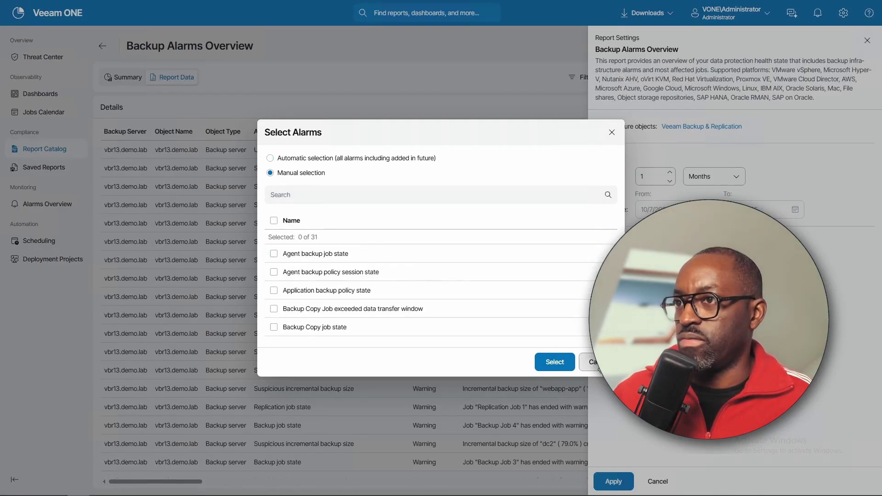
{"action": "left_click", "coordinate": [591, 362]}
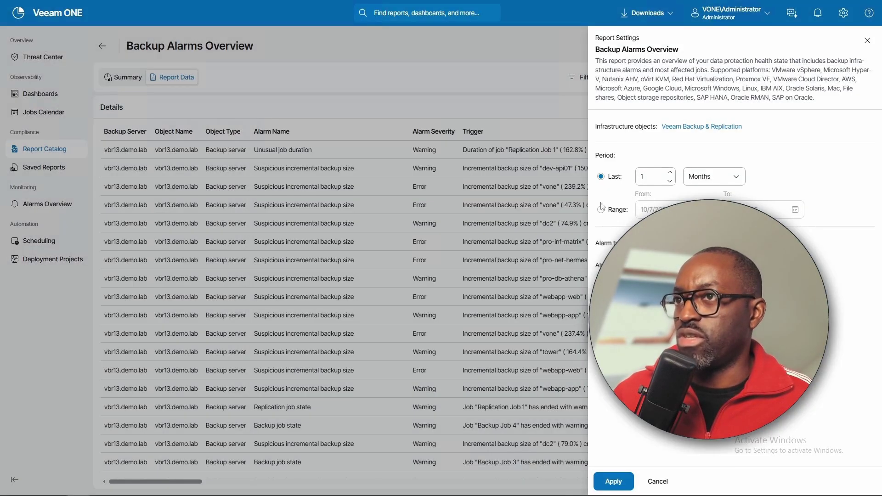
Step: Apply the edited report parameters and look over the regenerated summary and its download options
{"action": "left_click", "coordinate": [613, 481]}
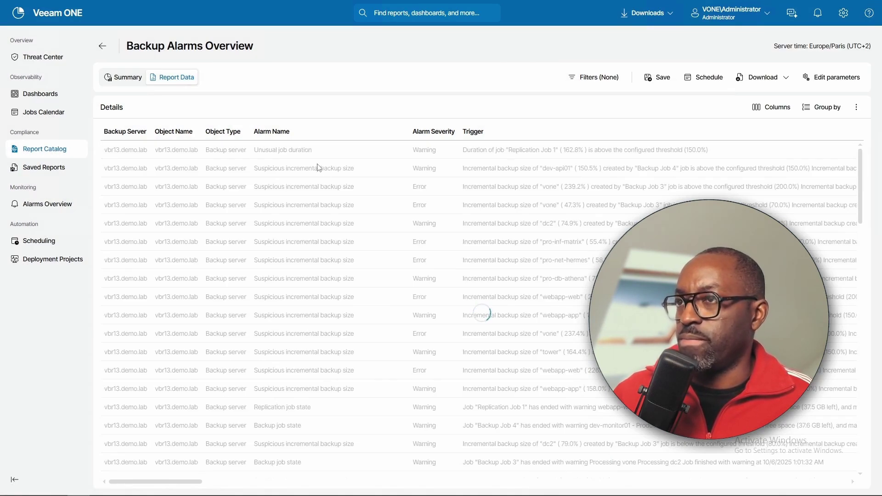
{"action": "left_click", "coordinate": [117, 78]}
{"action": "scroll", "coordinate": [459, 257], "scroll_direction": "down", "scroll_amount": 2}
{"action": "scroll", "coordinate": [551, 271], "scroll_direction": "up", "scroll_amount": 2}
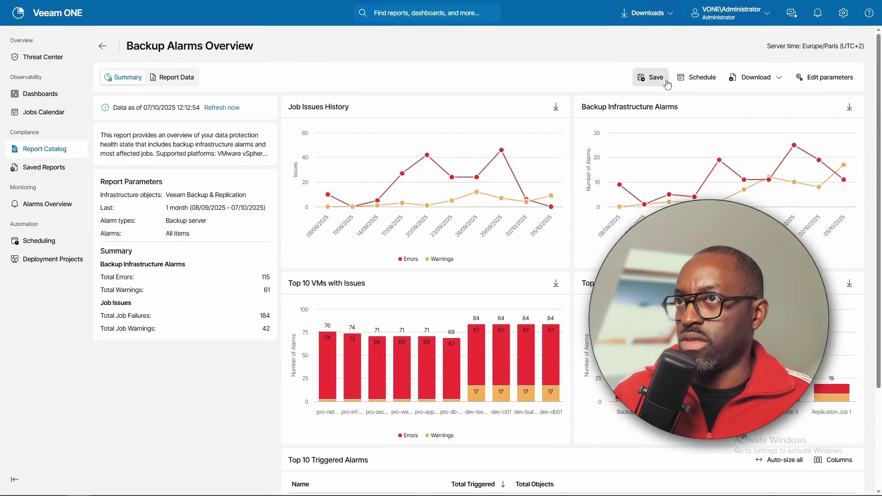
{"action": "left_click", "coordinate": [776, 80]}
{"action": "left_click", "coordinate": [411, 81]}
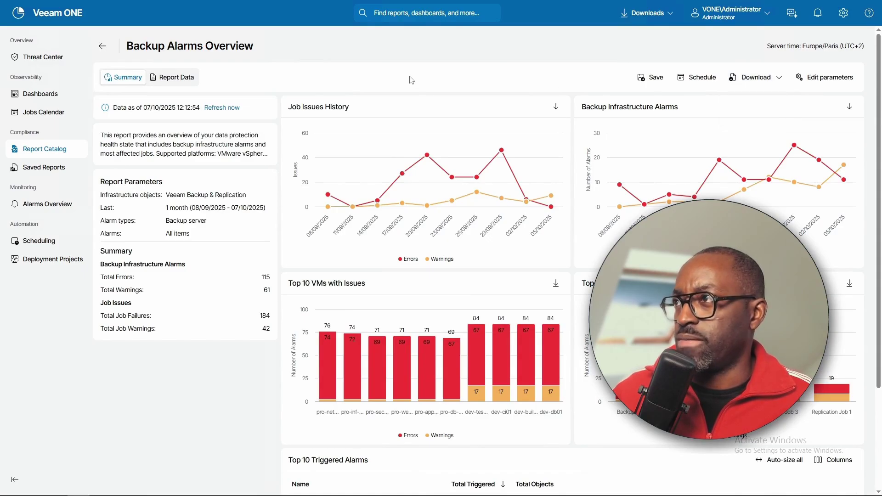